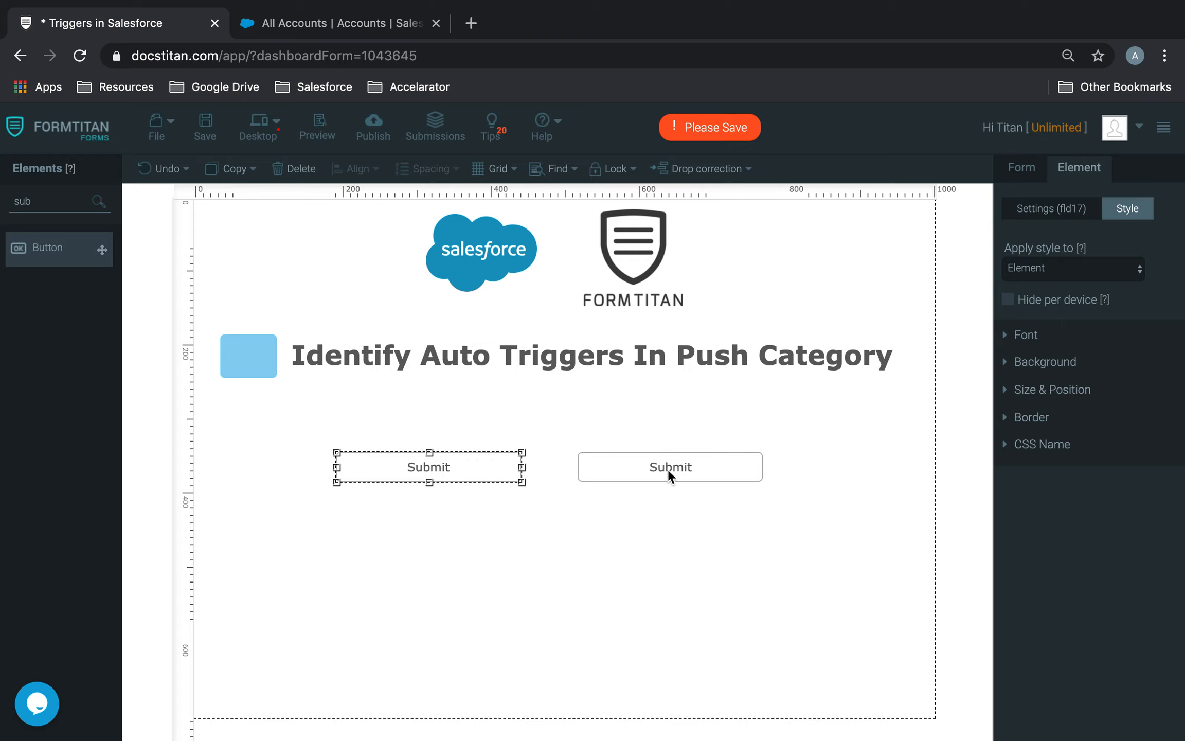
Set the left Submit button's type to submit and save the form
click(486, 464)
click(1049, 211)
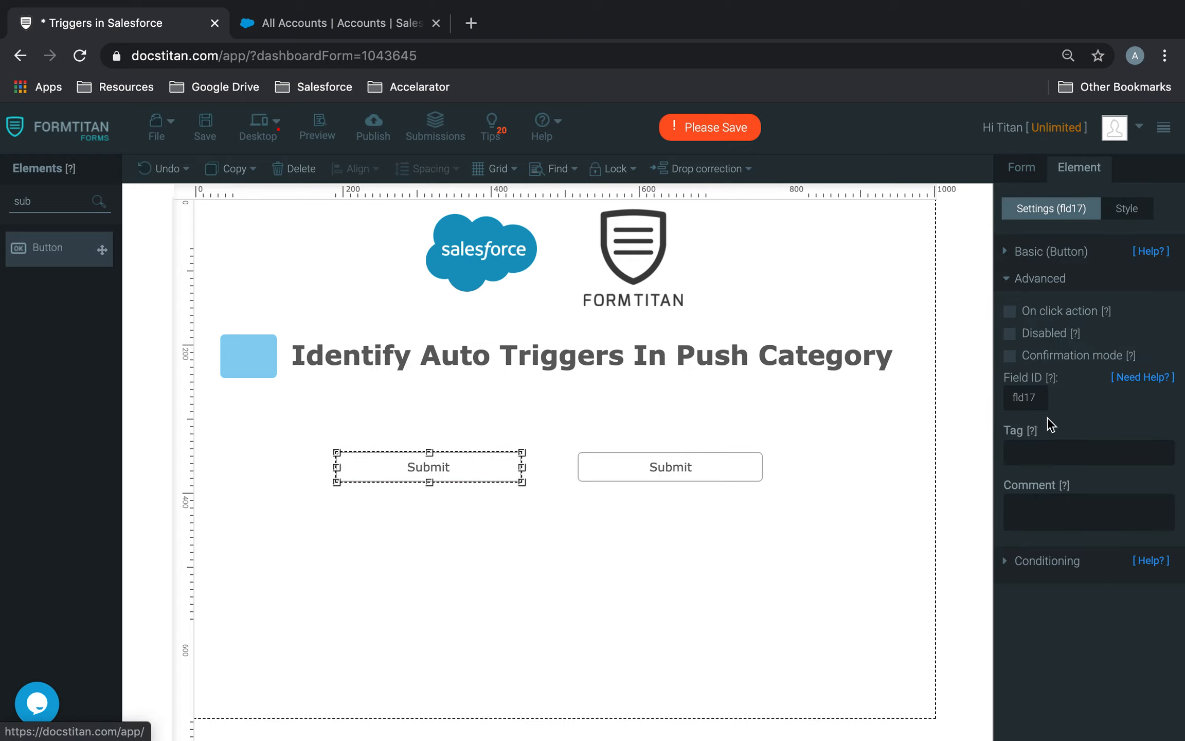
click(1051, 251)
click(1070, 404)
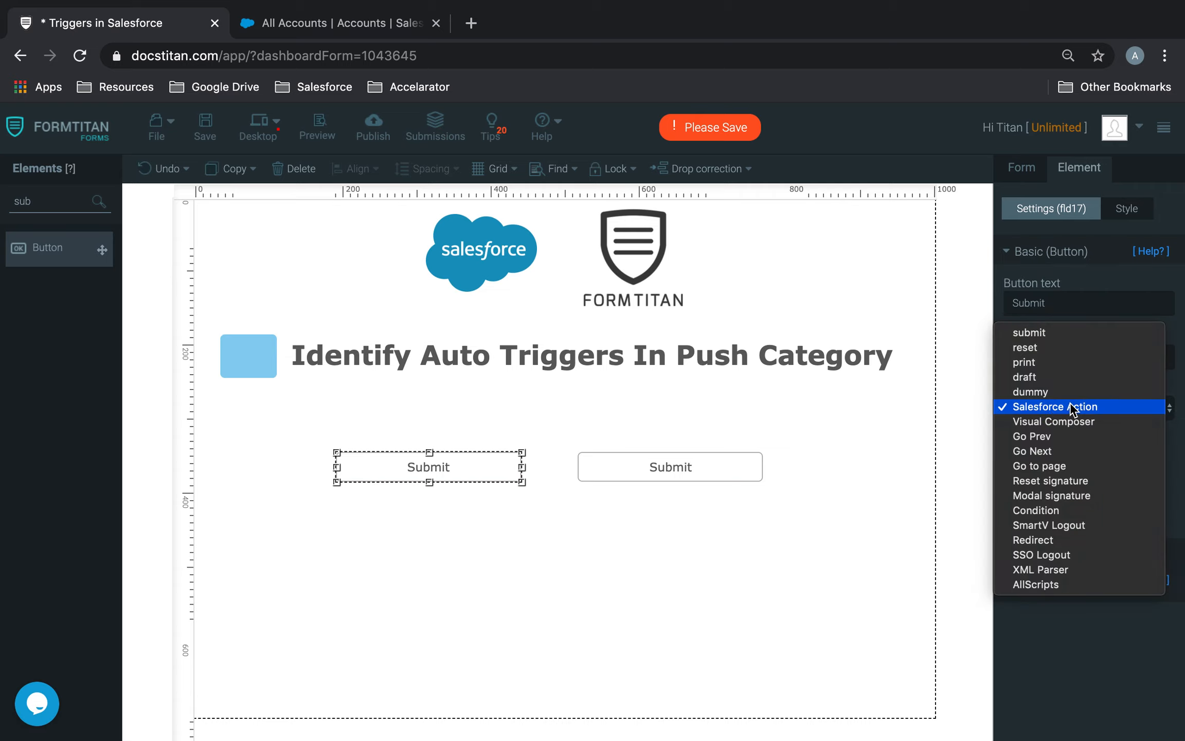
click(1054, 332)
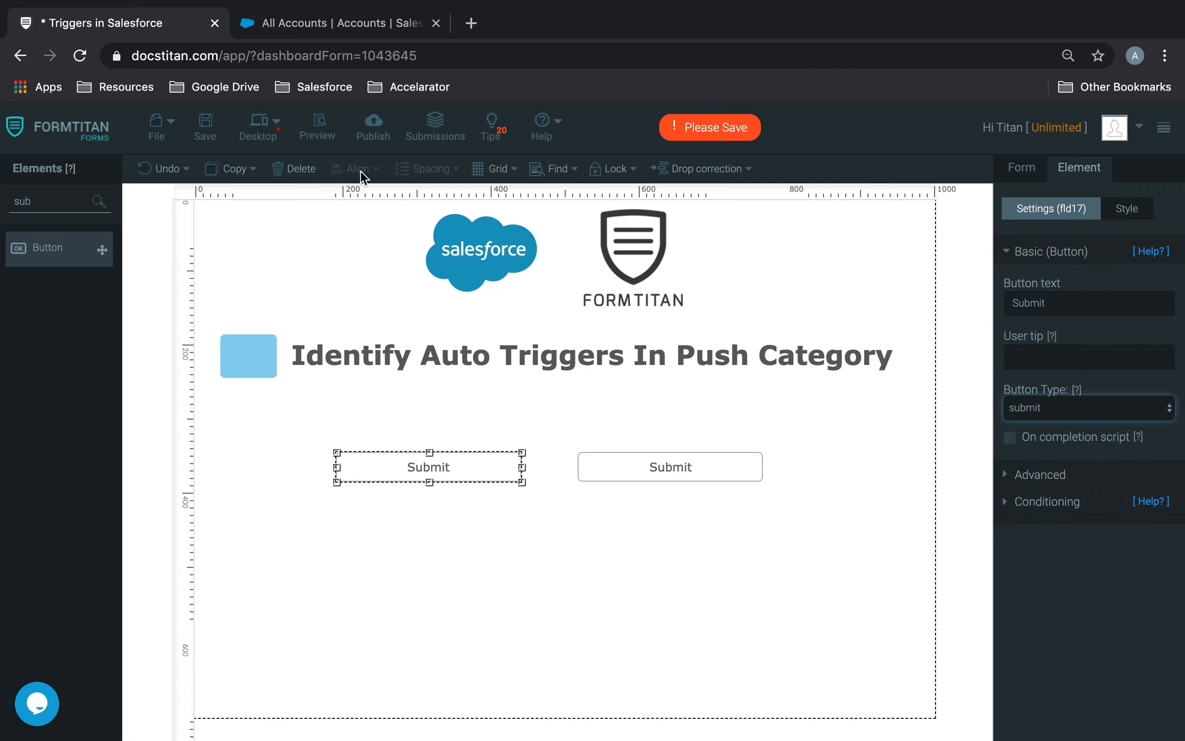
click(212, 117)
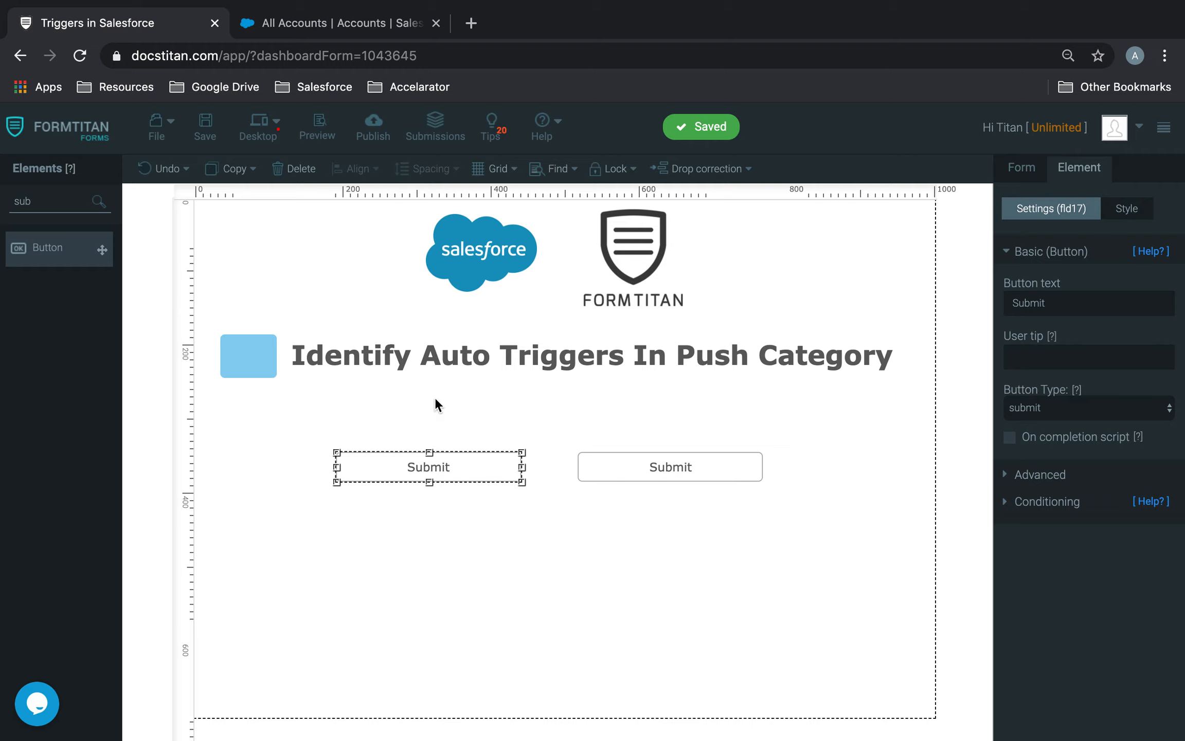
Compare the button type settings of the two Submit buttons
click(656, 473)
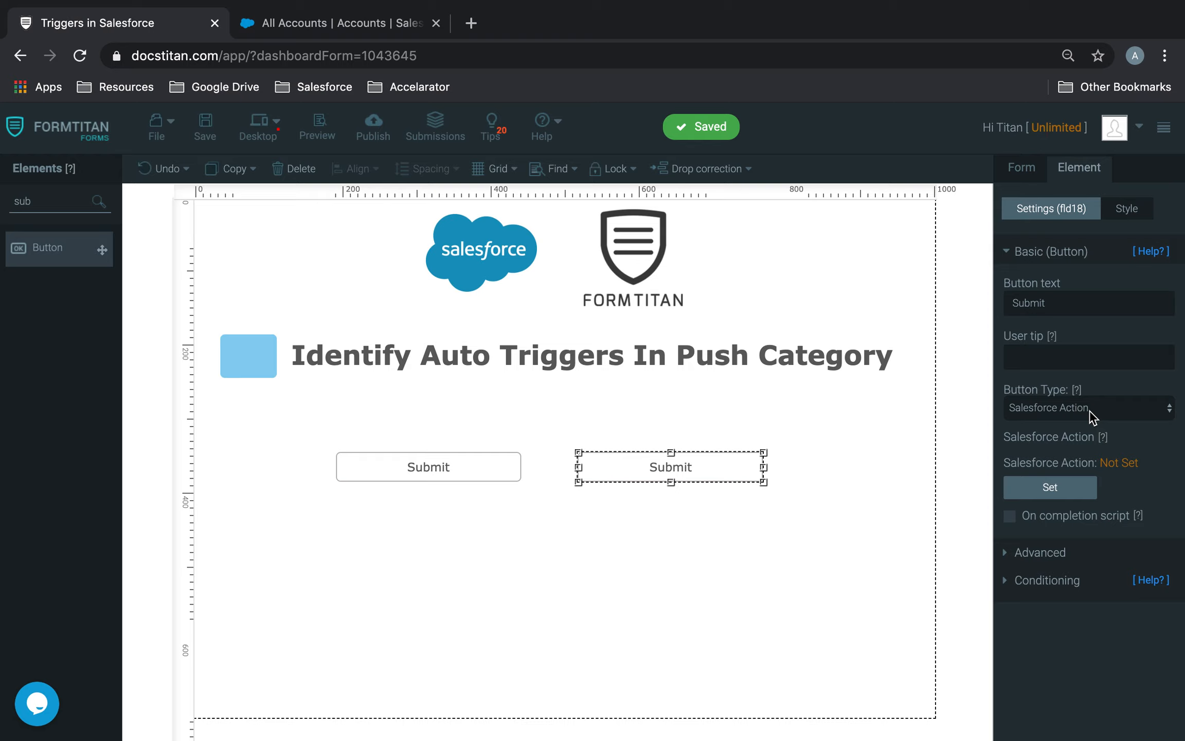
click(455, 469)
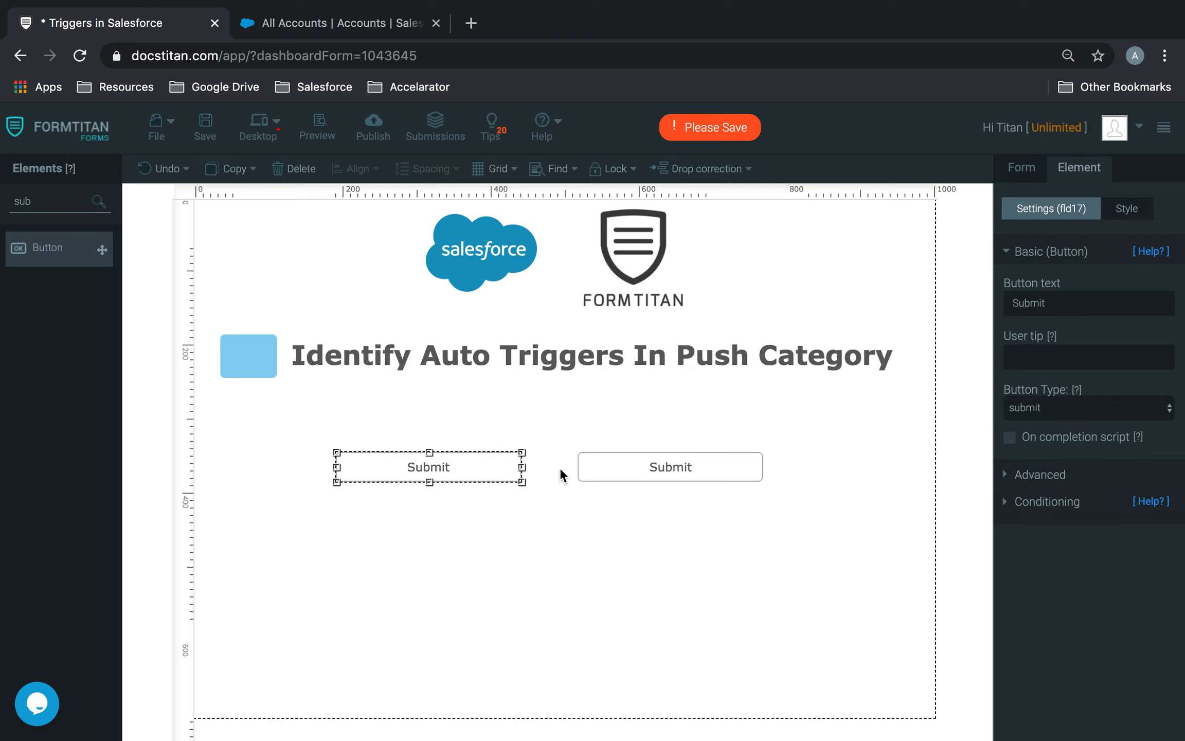
click(710, 474)
click(445, 470)
click(668, 474)
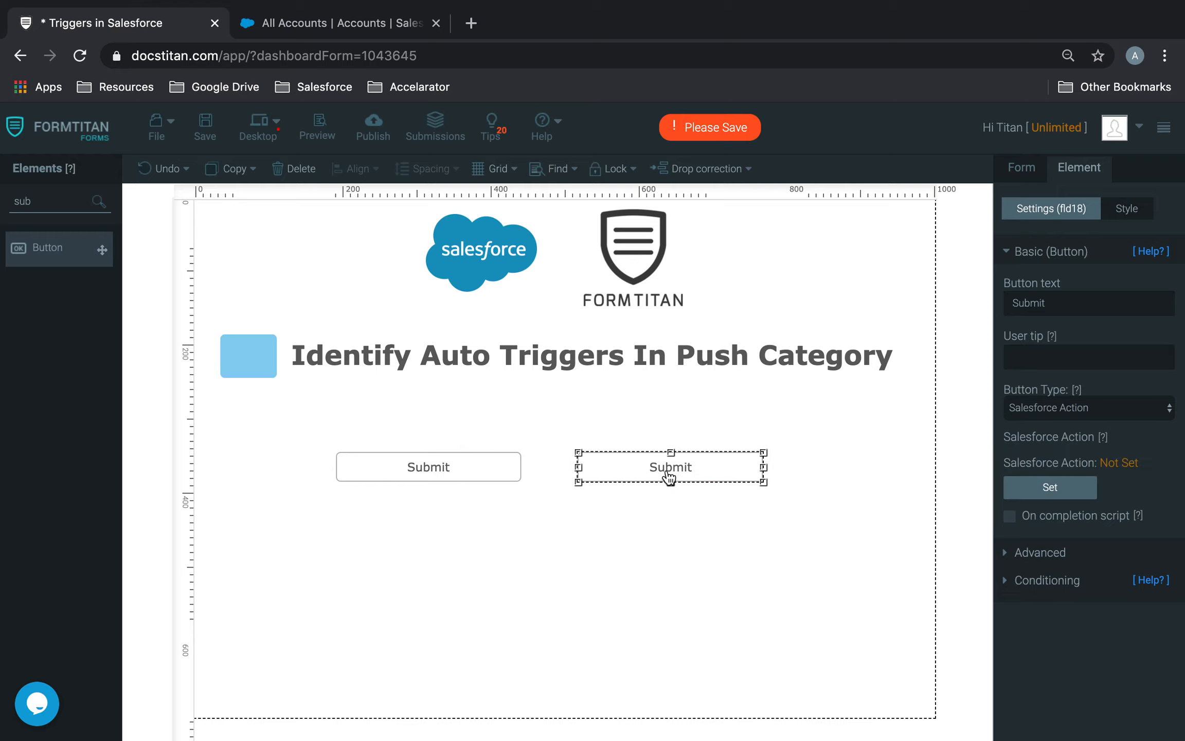
Examine the Auto Trigger and Custom Action legend in the Salesforce push settings and recheck both Submit buttons' types
click(1021, 168)
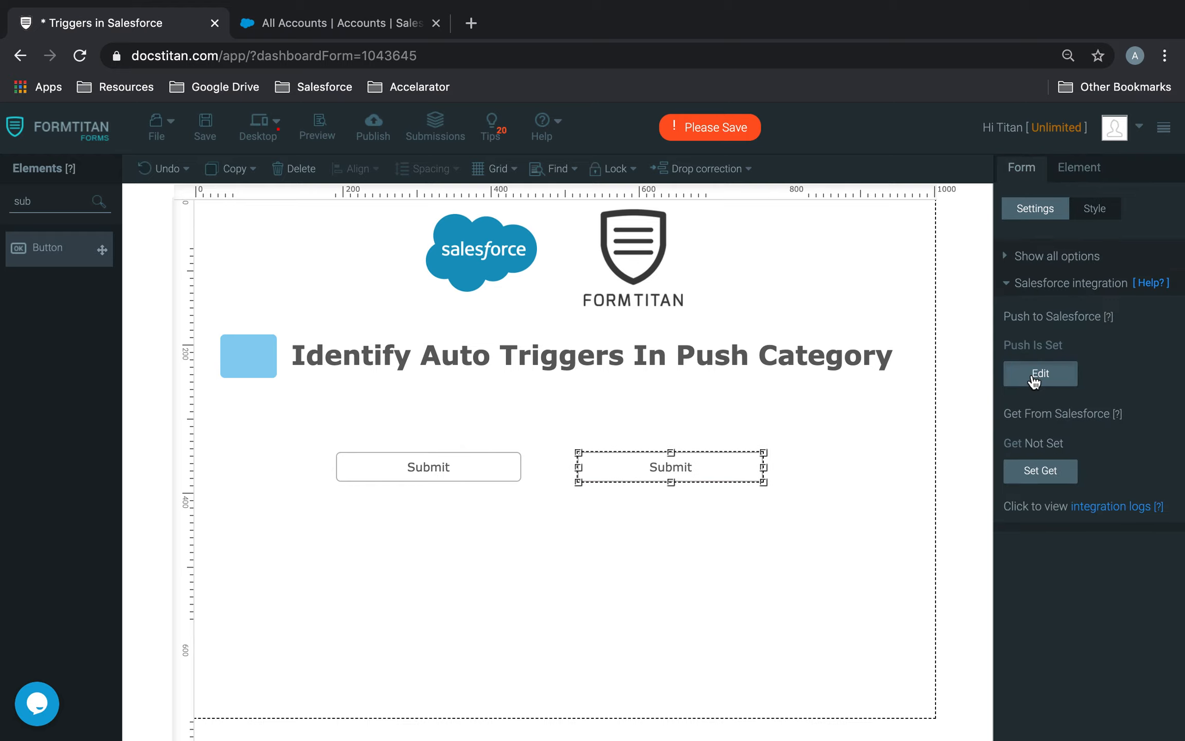
click(1035, 378)
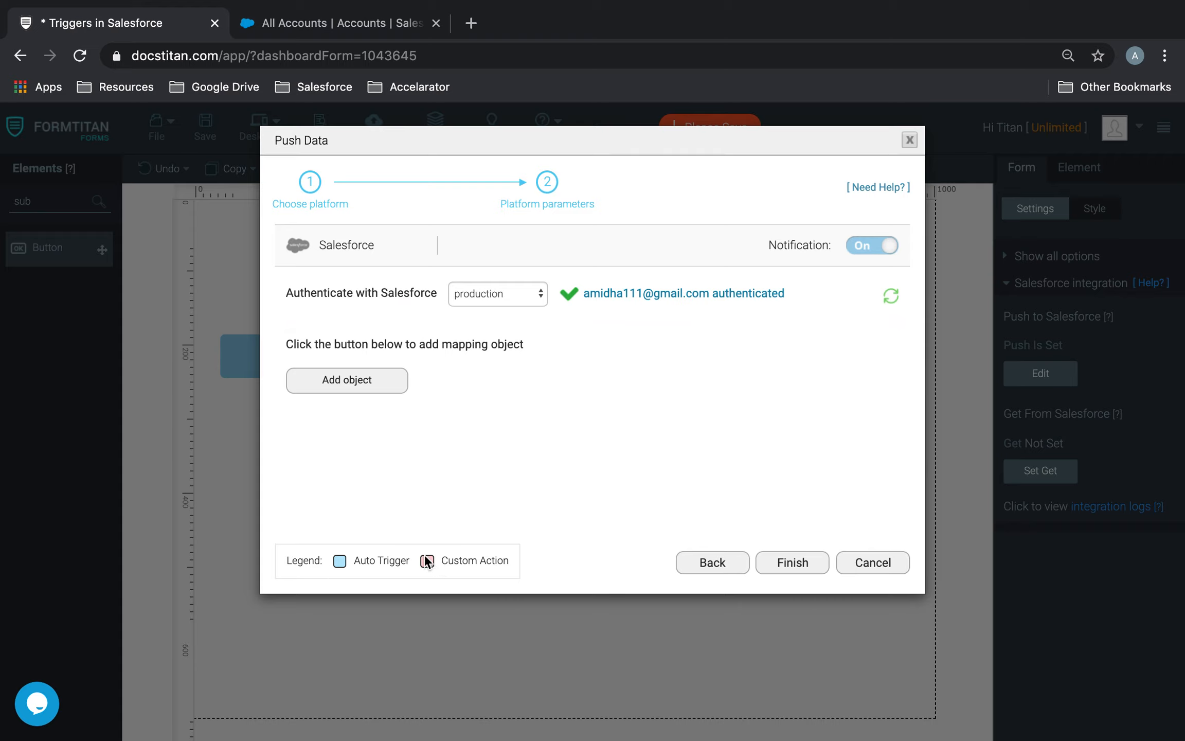
click(782, 575)
click(641, 556)
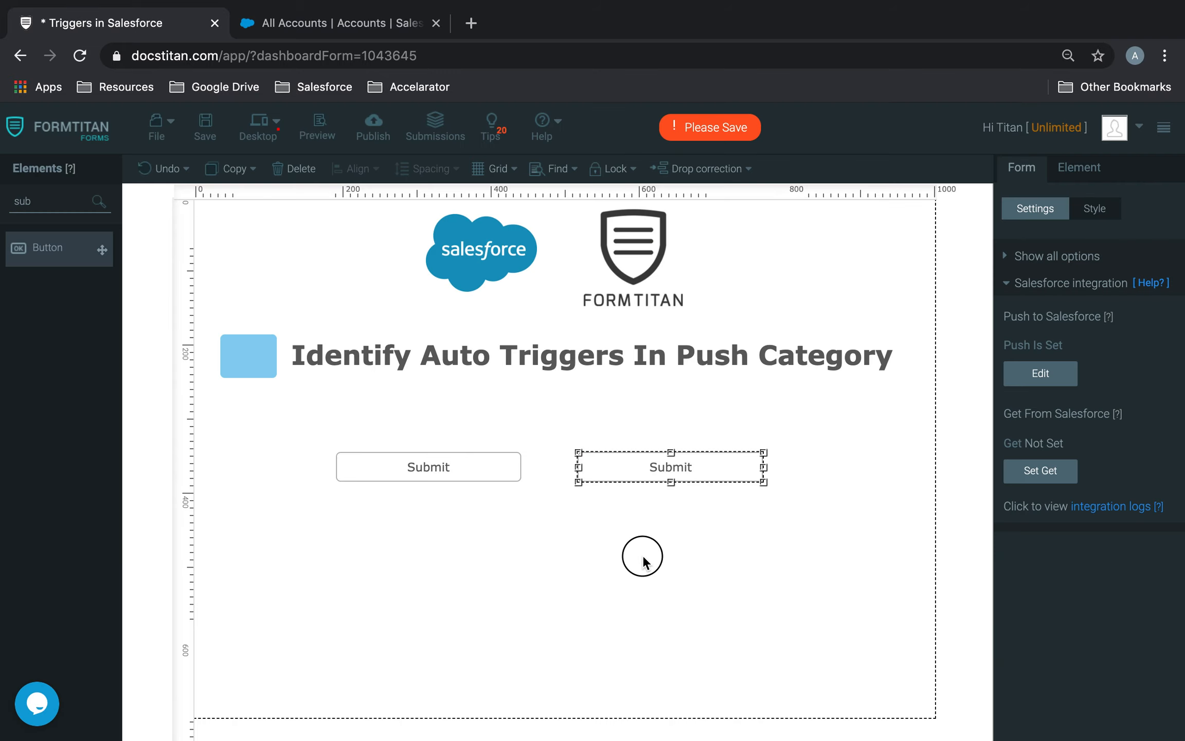
click(490, 477)
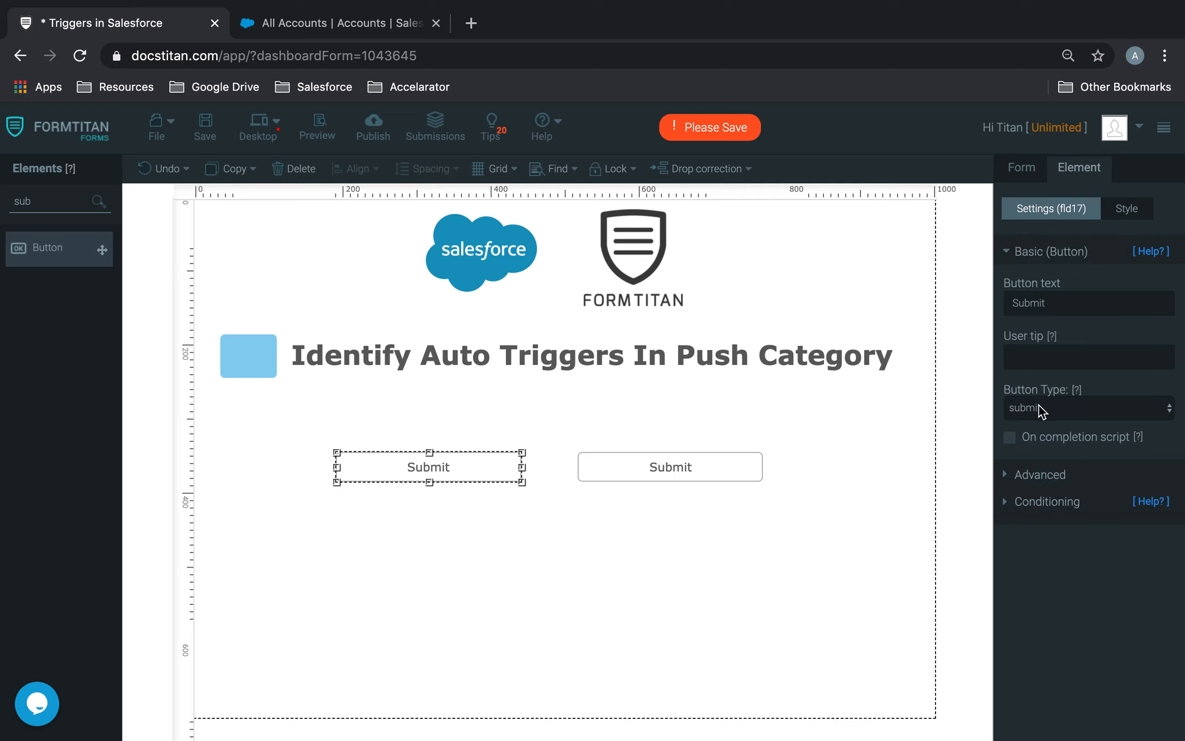
click(695, 476)
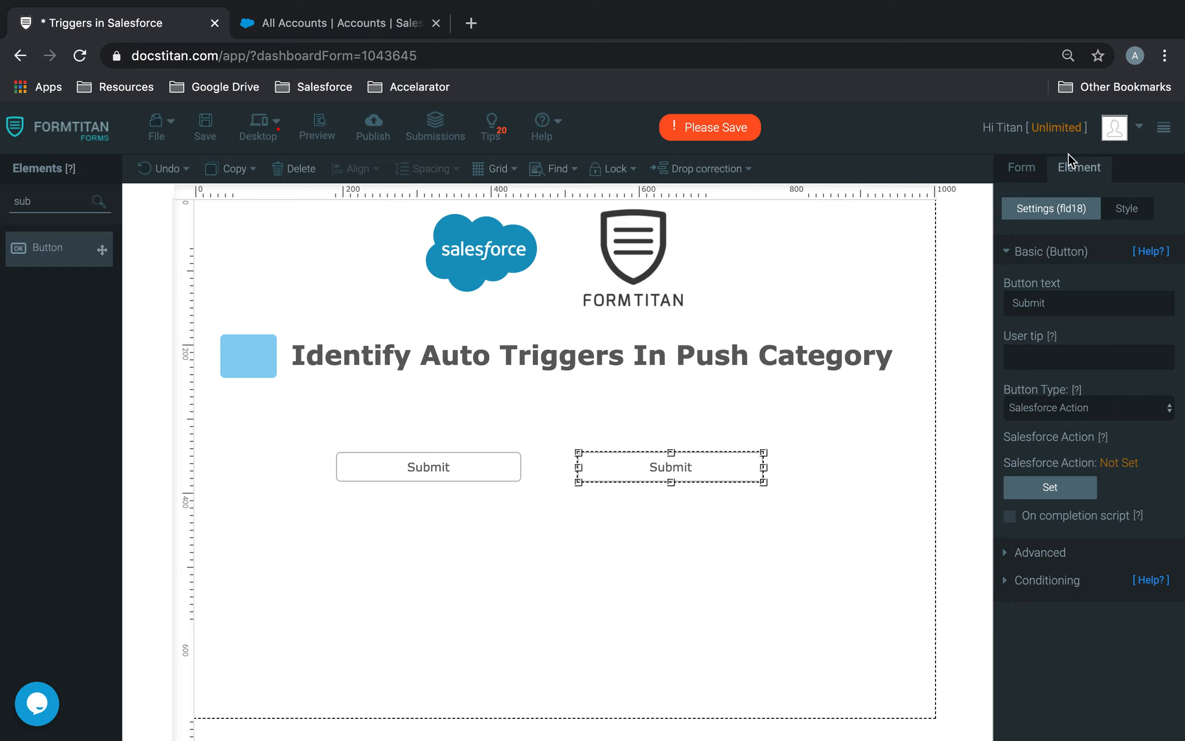
click(1021, 168)
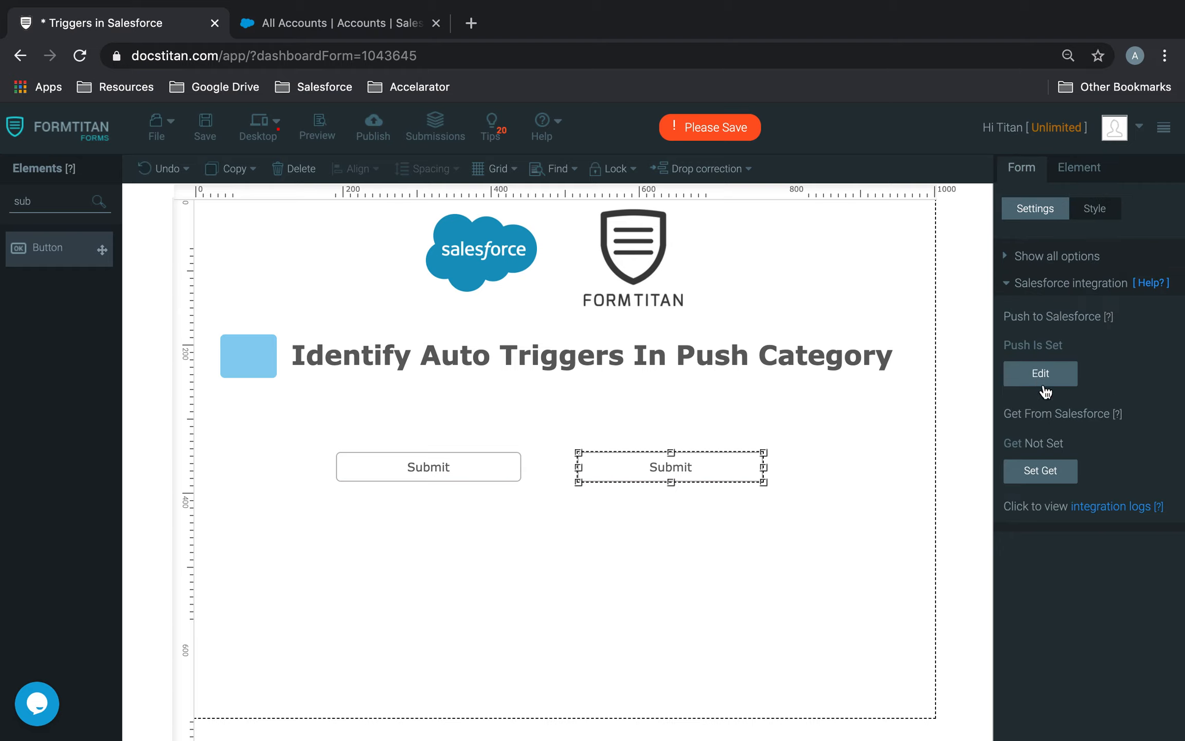
click(647, 535)
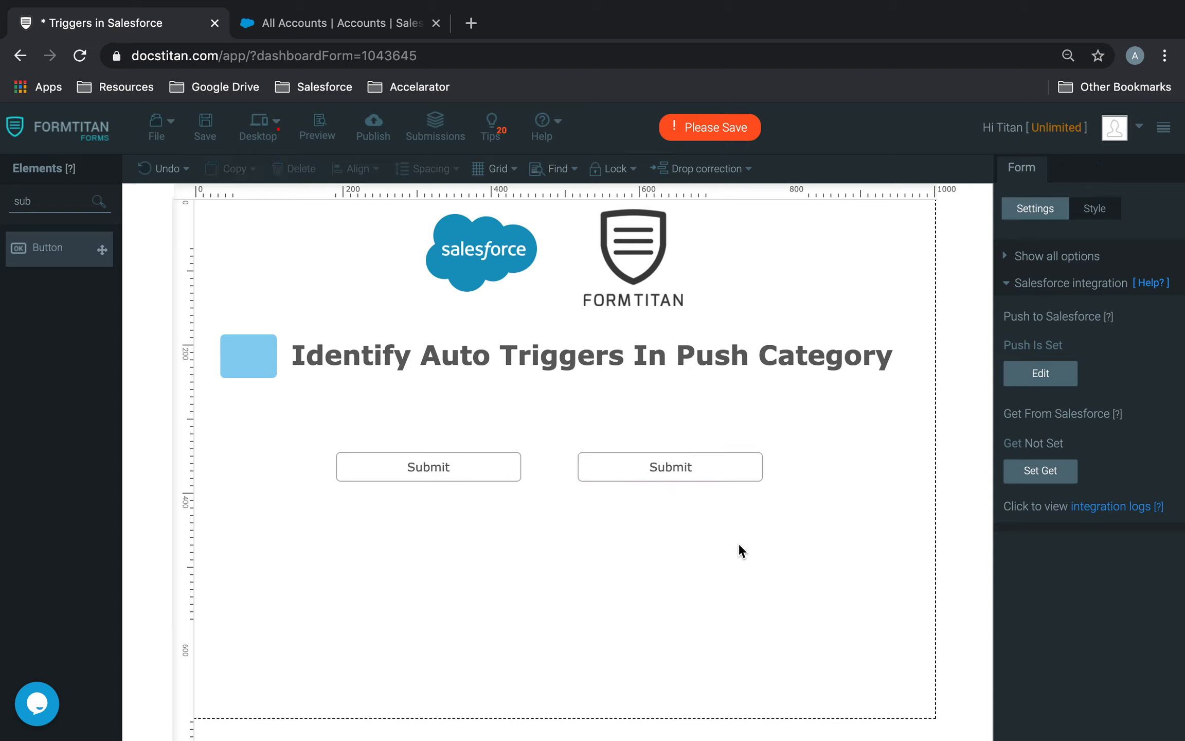
Delete the right Submit button, move the remaining one to the lower centre of the form, and save
click(709, 471)
click(294, 168)
click(479, 452)
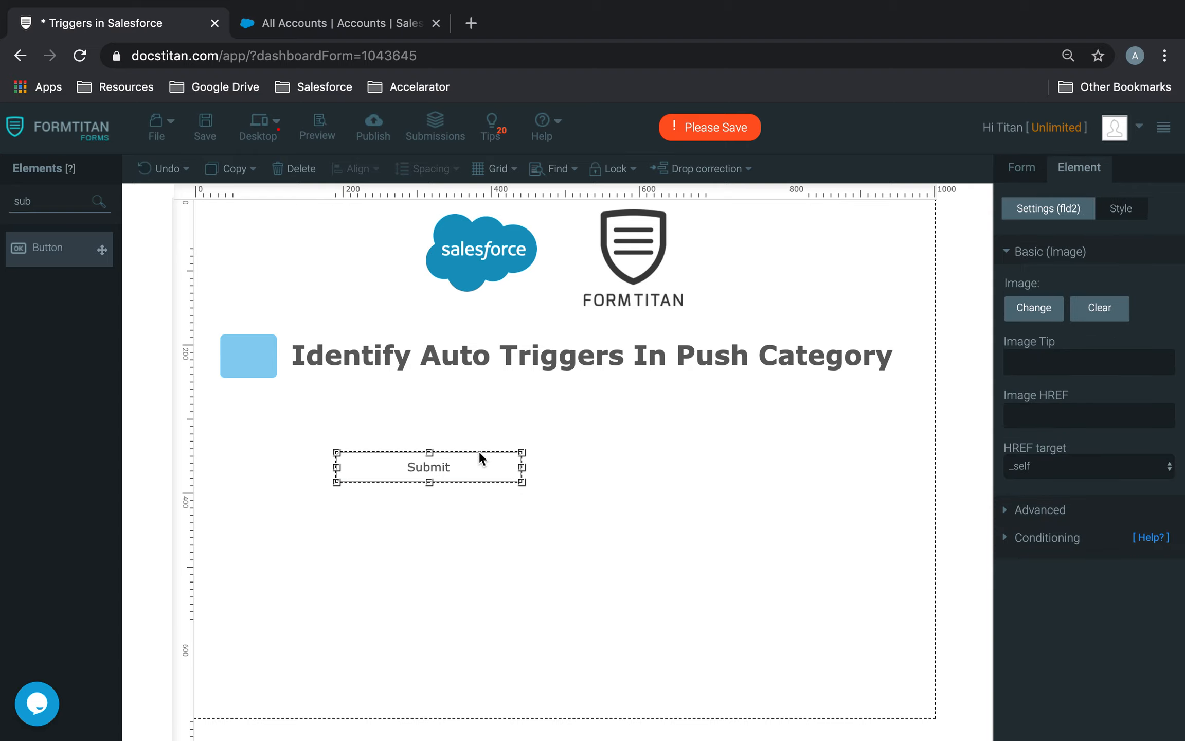
drag(481, 452, 630, 677)
click(206, 126)
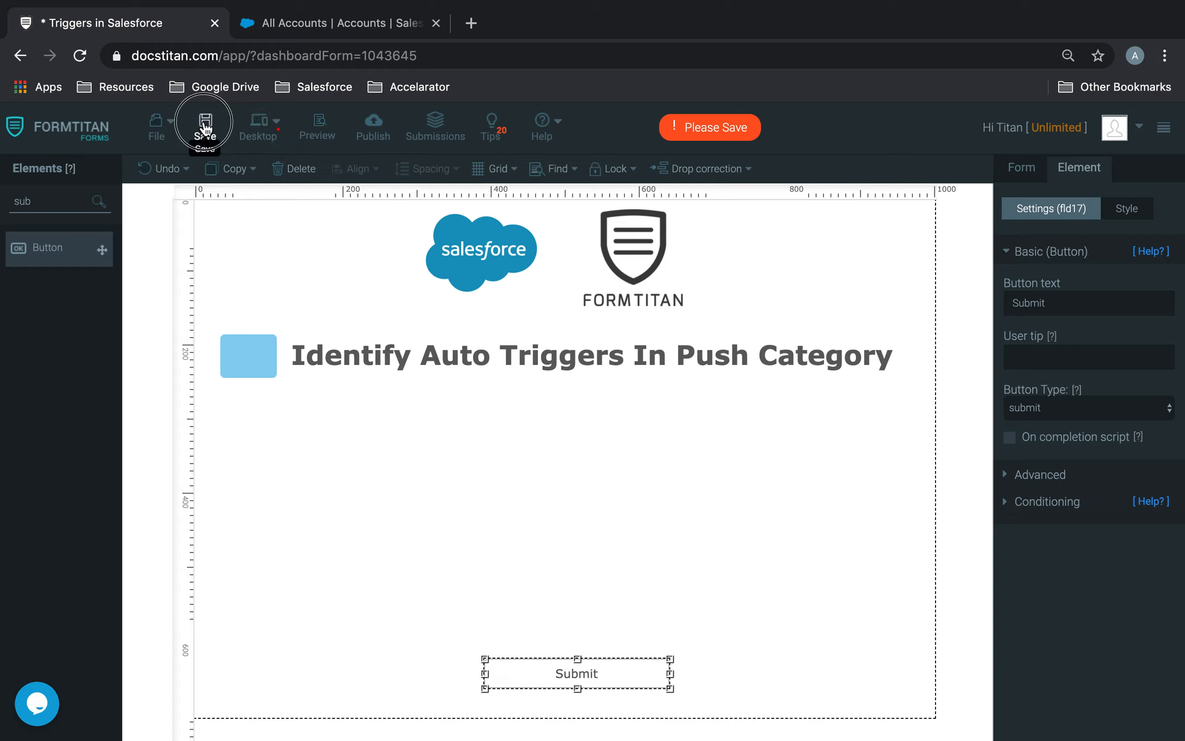
Add a Textbox element beneath the form heading and place a duplicate of it alongside on the same row
double_click(82, 200)
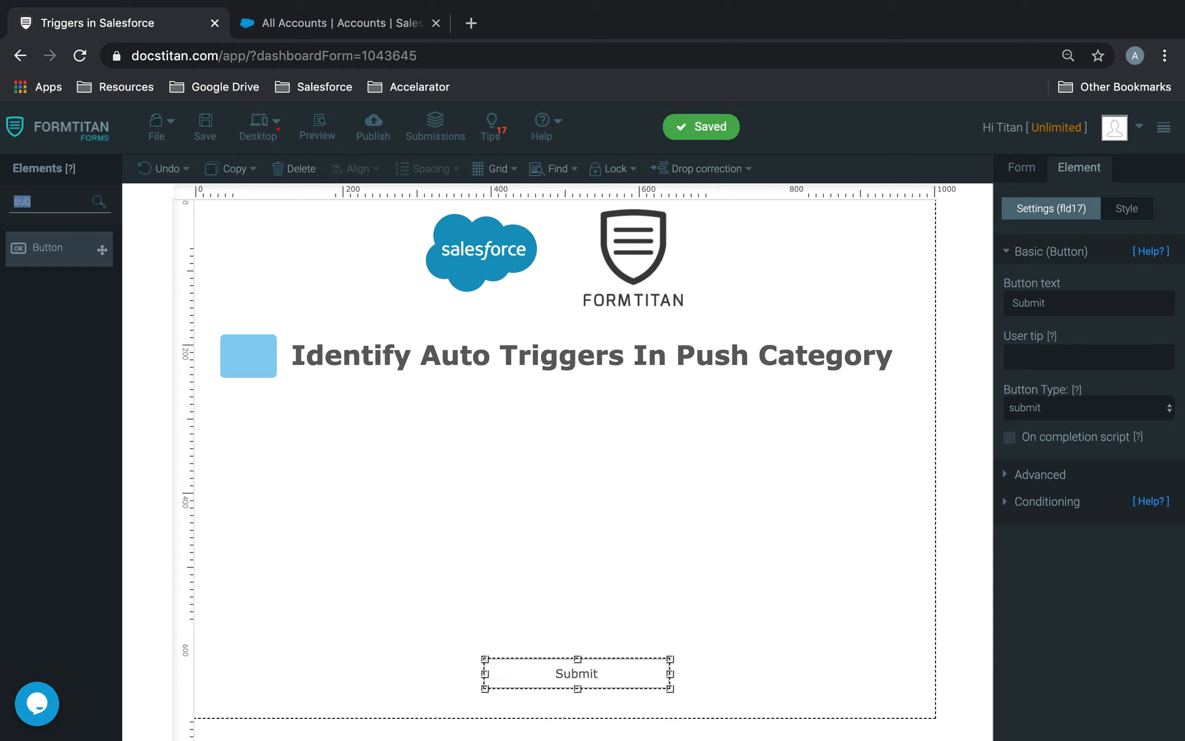
text(text)
drag(54, 334, 445, 405)
click(447, 406)
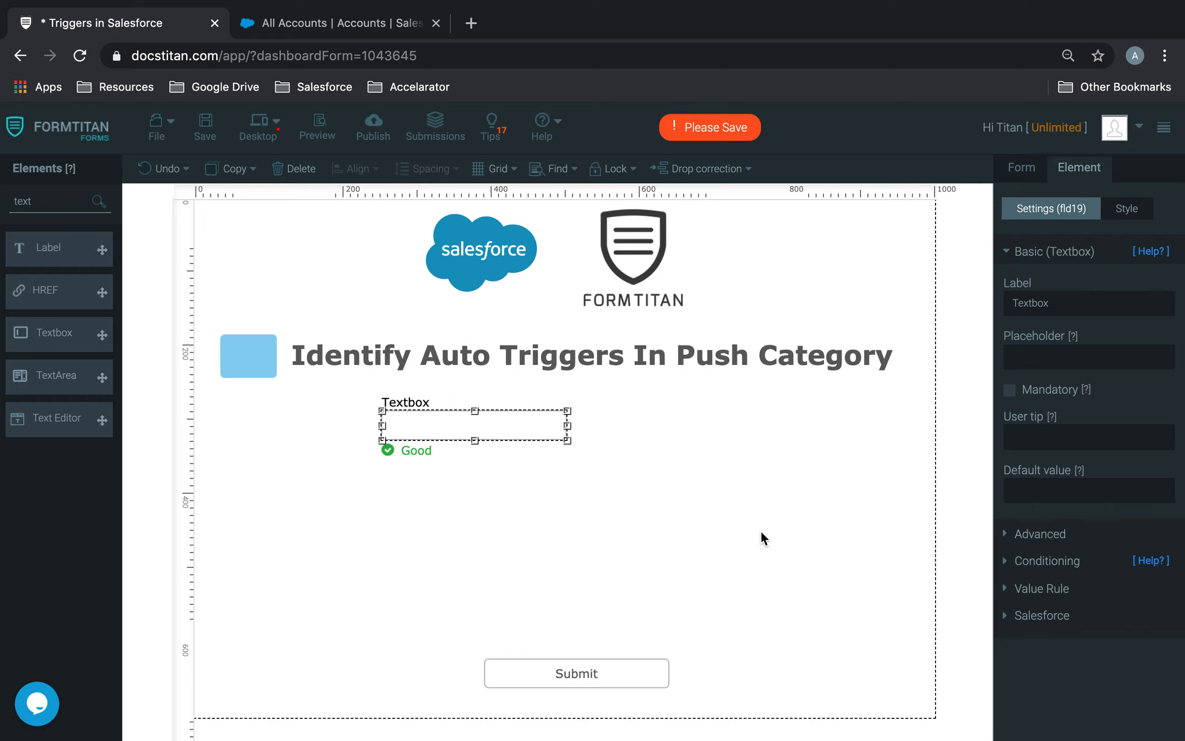
key(ctrl+c)
key(ctrl+v)
drag(543, 452, 701, 428)
Label the left textbox "Account Name"
click(535, 422)
click(1008, 305)
key(super+a)
text(Account Name)
Label the right textbox "Prospect Rating" and set its default value to "Hot"
click(668, 412)
click(1106, 303)
key(super+a)
text(Prospe)
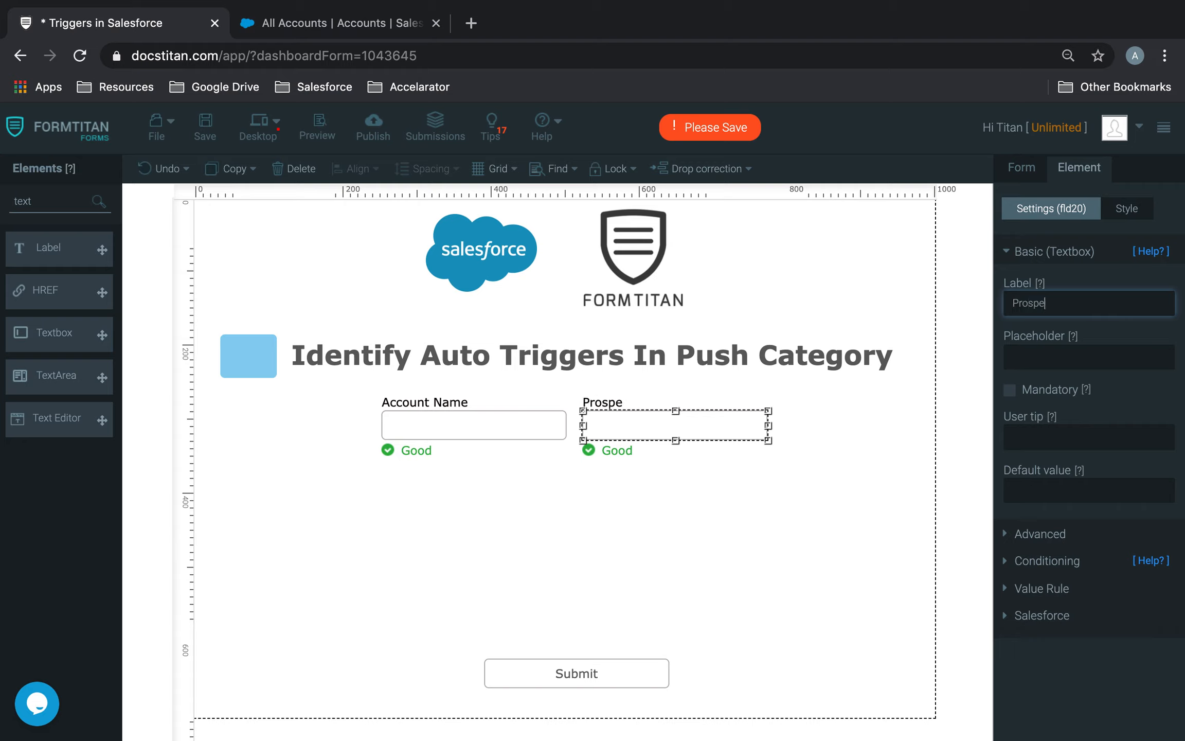
text(ct rati)
key(BackSpace)
key(BackSpace)
click(1064, 492)
text(Ho)
Add a FullName element directly below the Account Name and Prospect Rating textboxes
double_click(54, 200)
text(full)
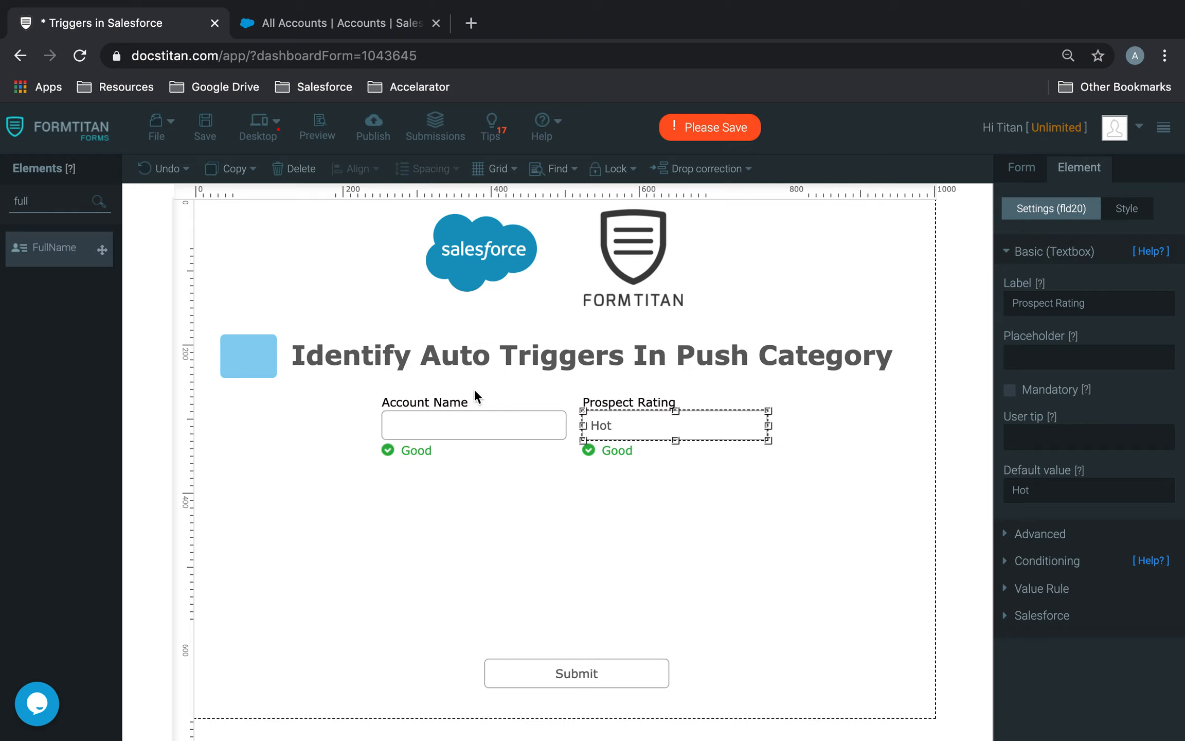
drag(54, 248, 451, 469)
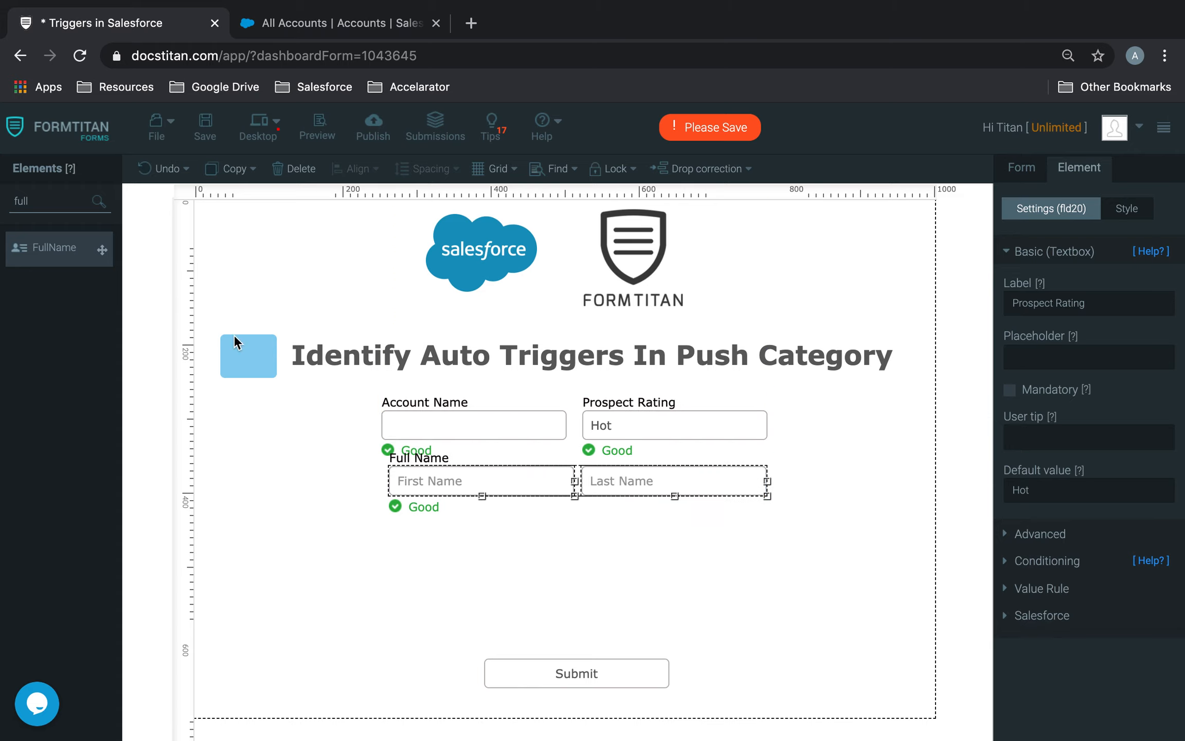
Add an Email element centred below the Full Name fields
double_click(77, 191)
text(wmail)
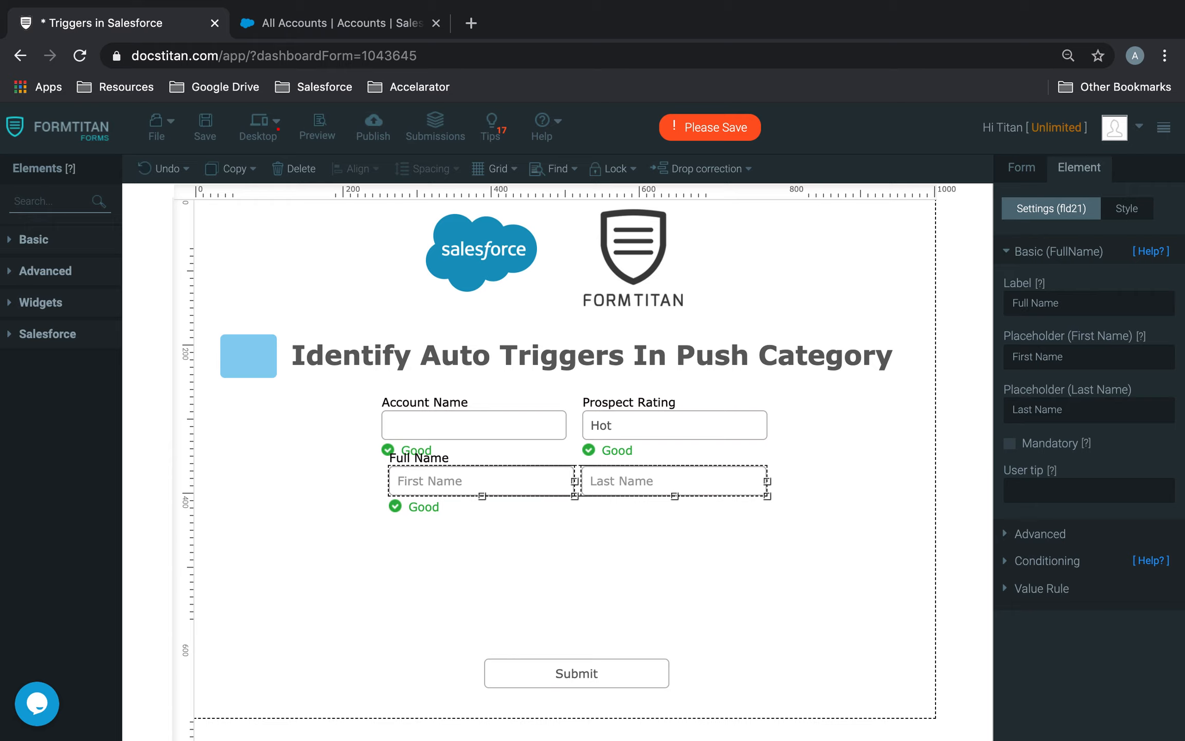
text(email)
drag(52, 249, 530, 540)
Move the Submit button up to just beneath the Email field and save the form
drag(614, 665, 637, 585)
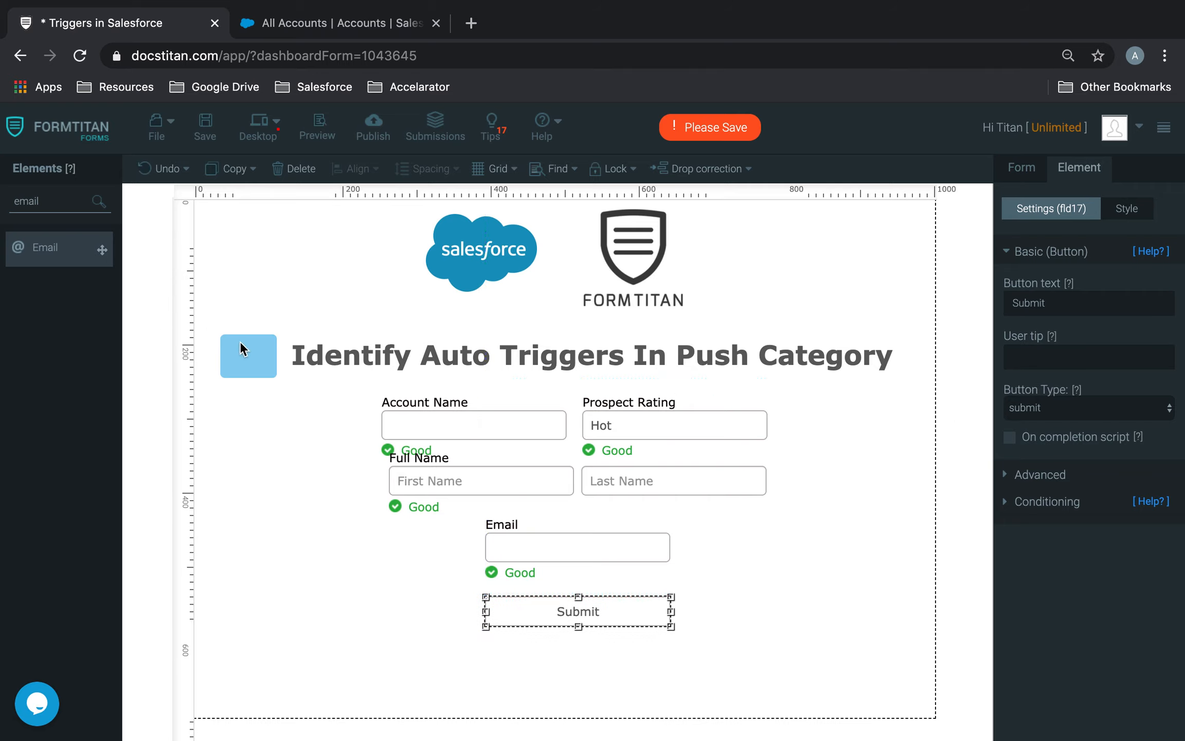
click(205, 123)
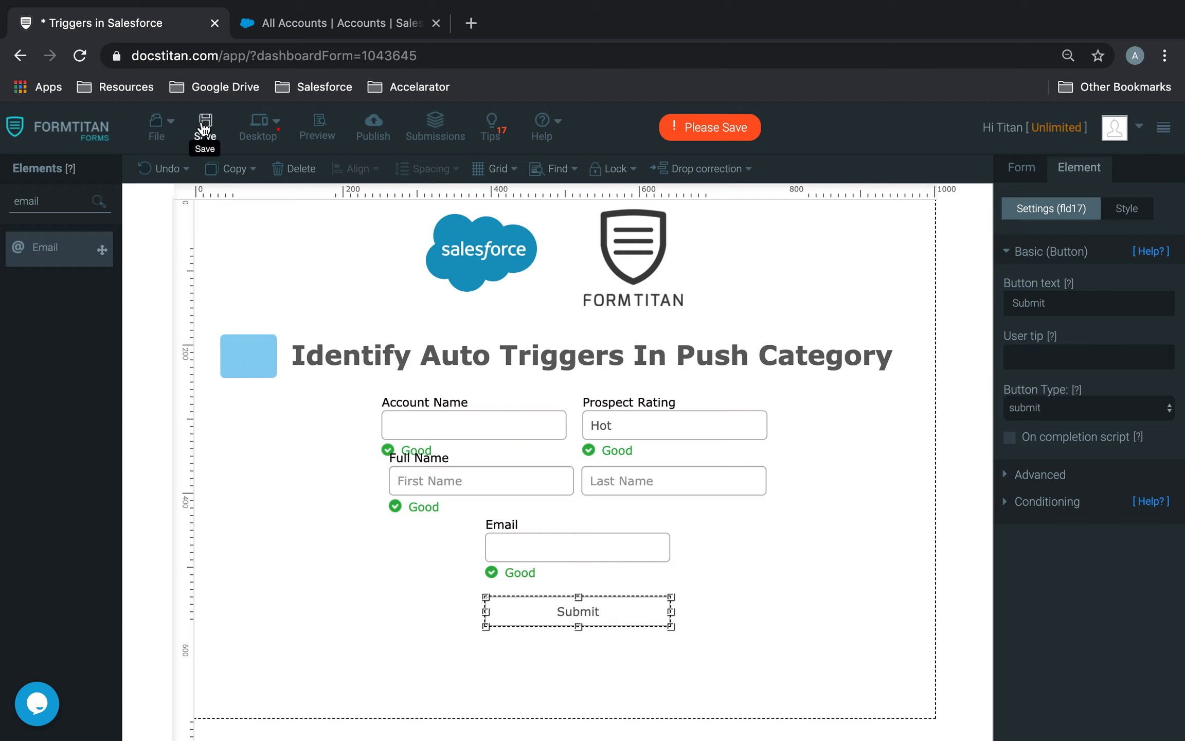
click(251, 365)
click(326, 315)
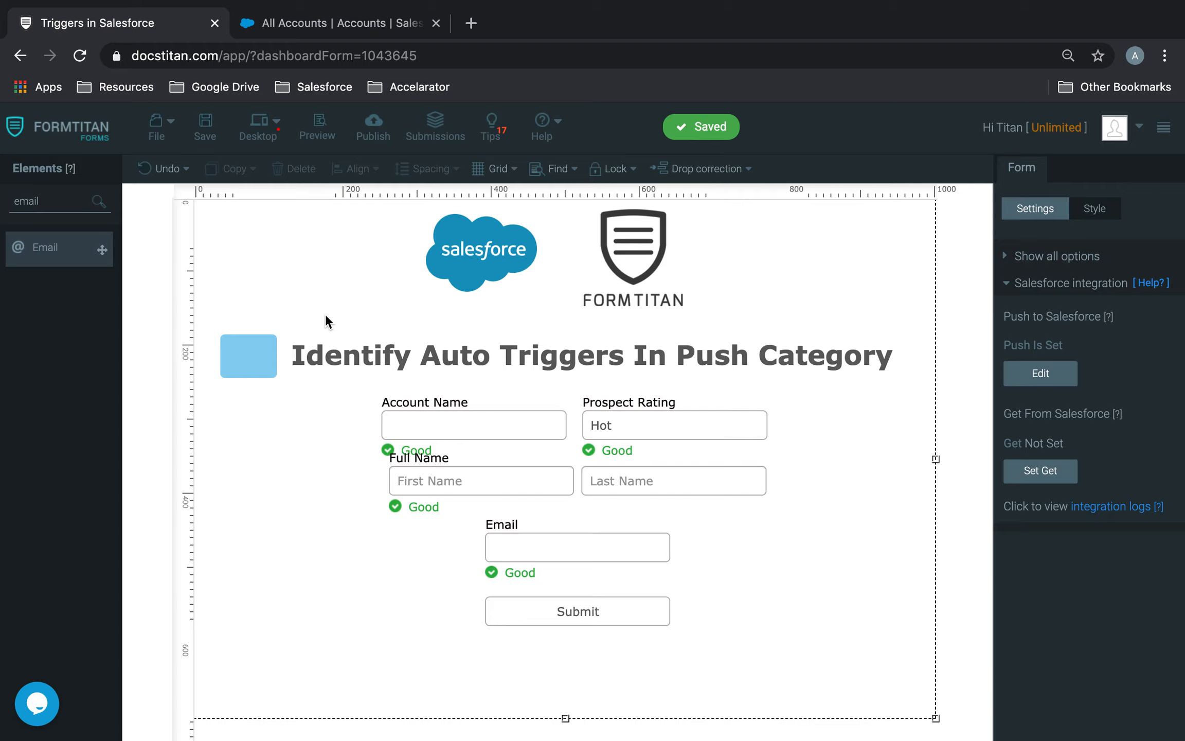
Apply vertical spacing to all the input fields and the Submit button together
drag(761, 652, 497, 423)
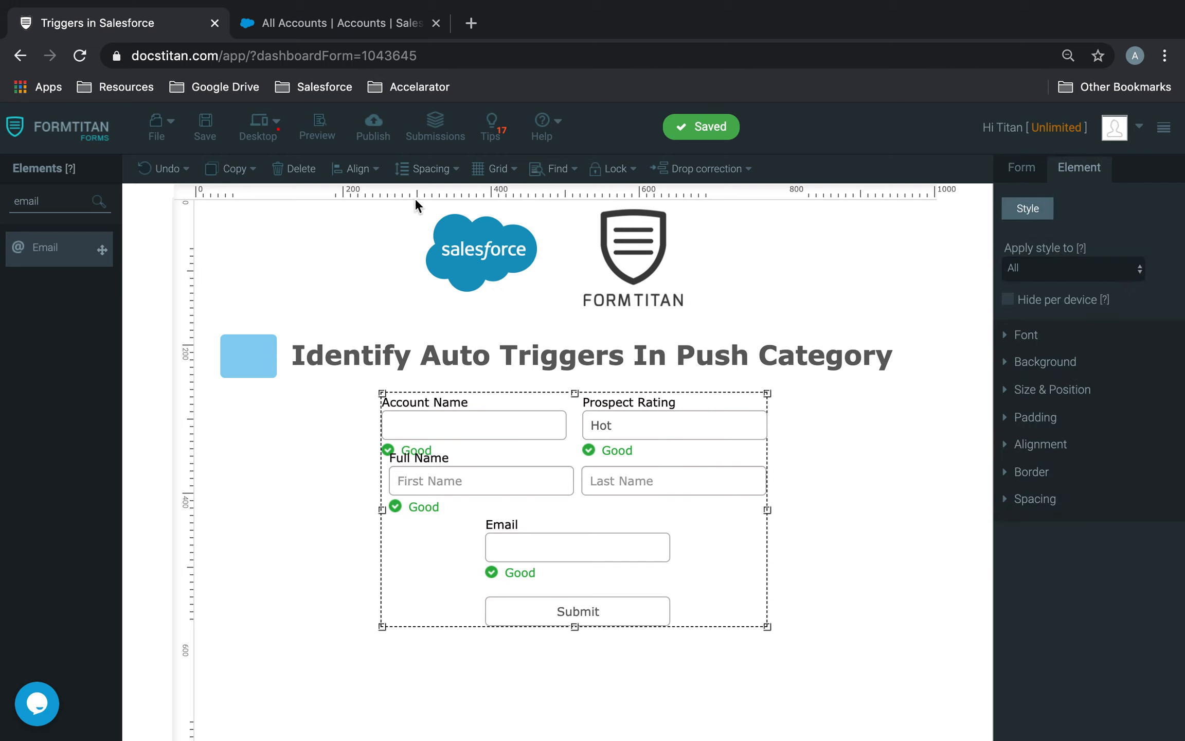
click(425, 169)
click(551, 199)
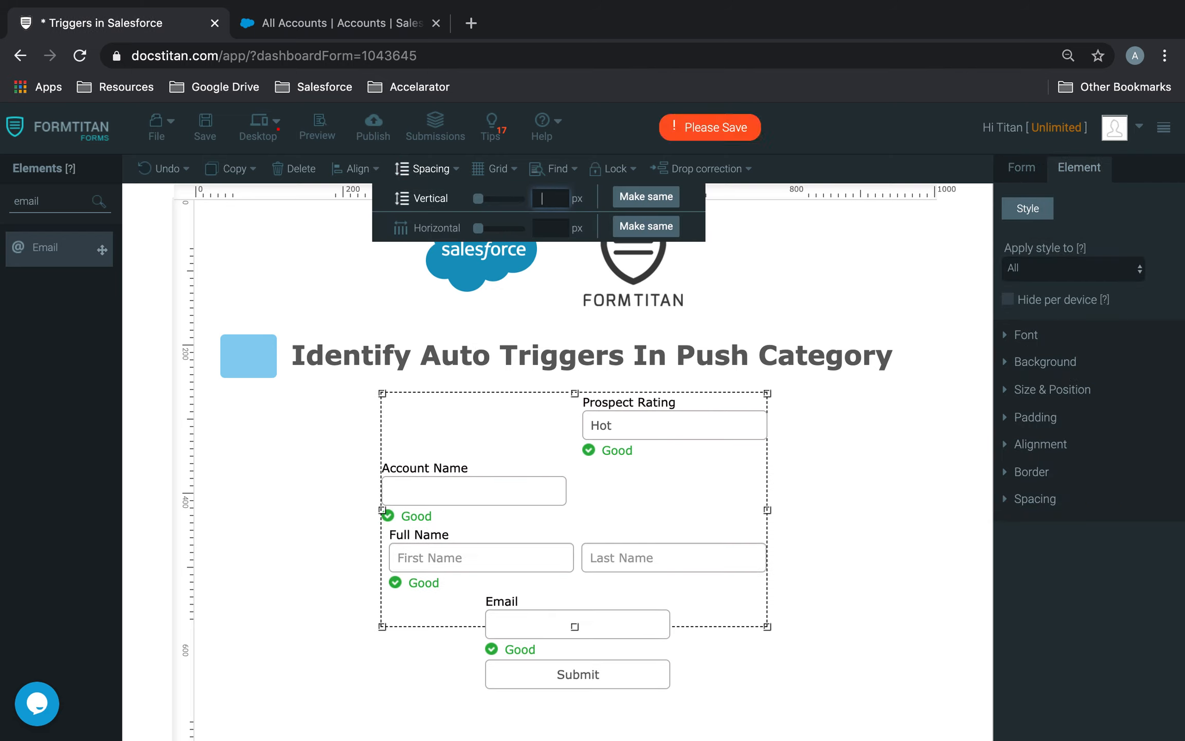
Move Account Name back beside Prospect Rating, and shift the Full Name, Email and Submit elements up beneath that row
click(732, 482)
drag(507, 491, 507, 430)
click(715, 683)
drag(555, 549, 541, 501)
click(847, 490)
drag(795, 640, 380, 466)
drag(679, 500, 682, 499)
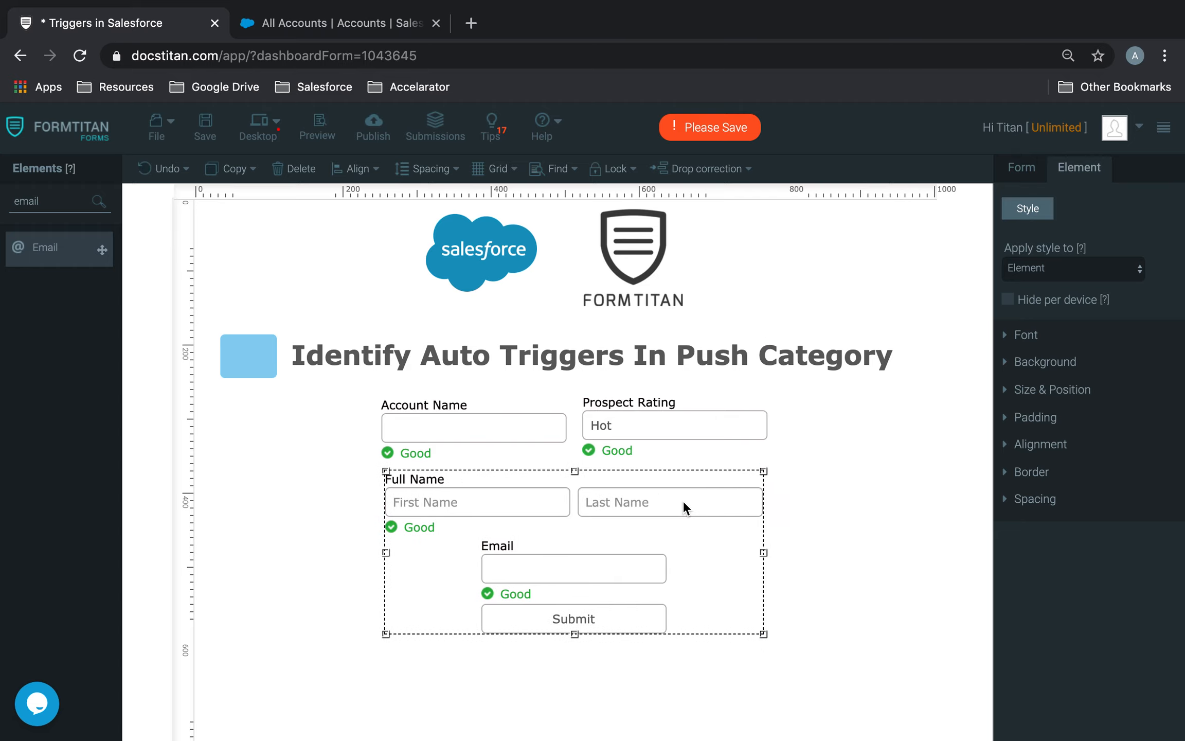
click(900, 462)
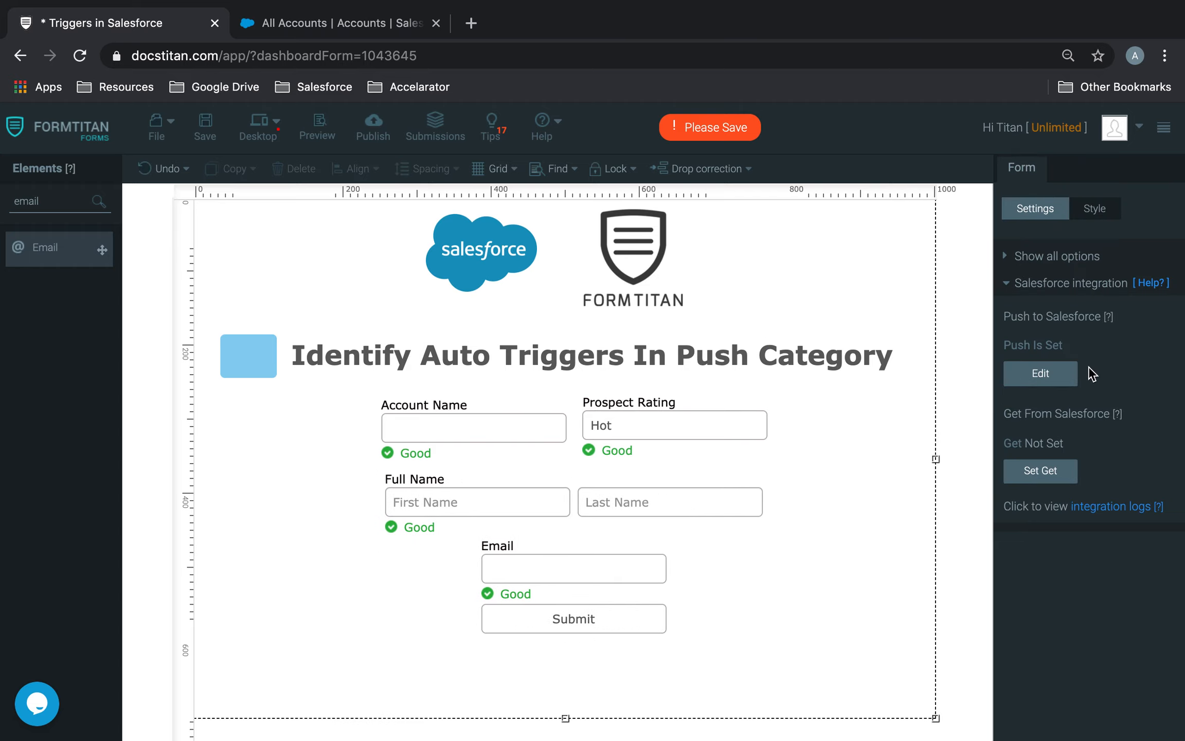
Open the form's Push to Salesforce settings for editing
click(1050, 288)
click(1029, 338)
click(1052, 373)
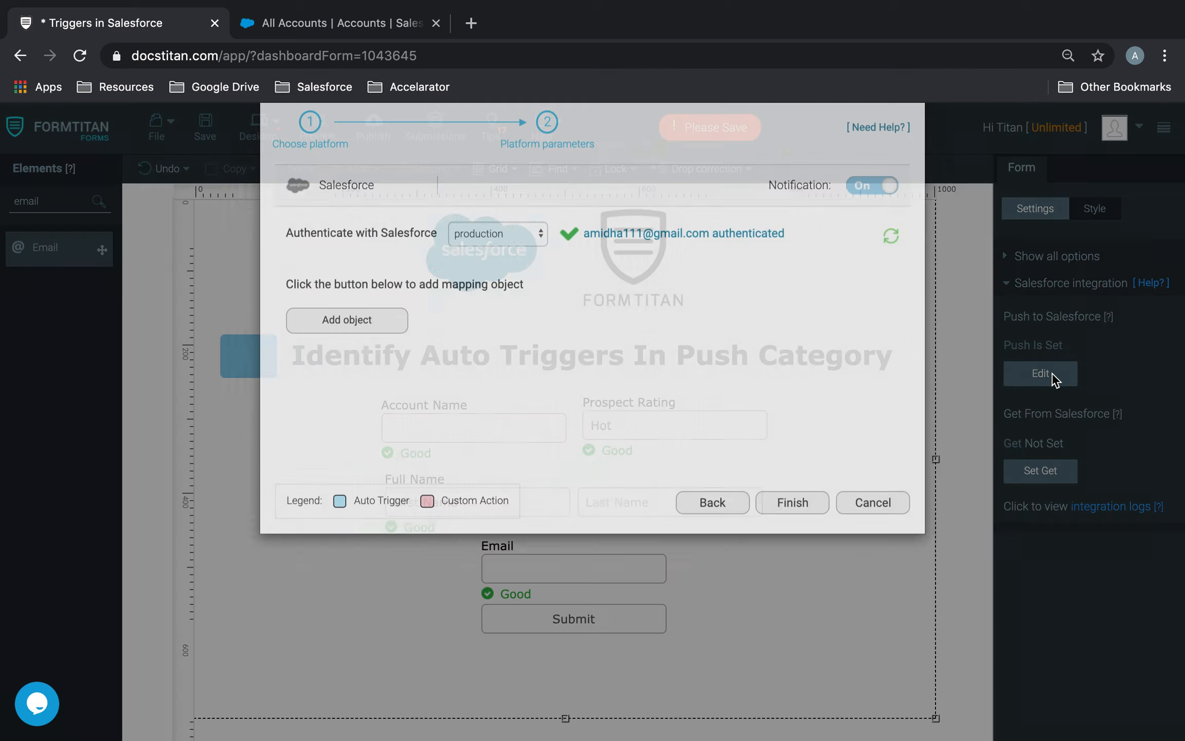
drag(288, 561, 341, 560)
click(373, 561)
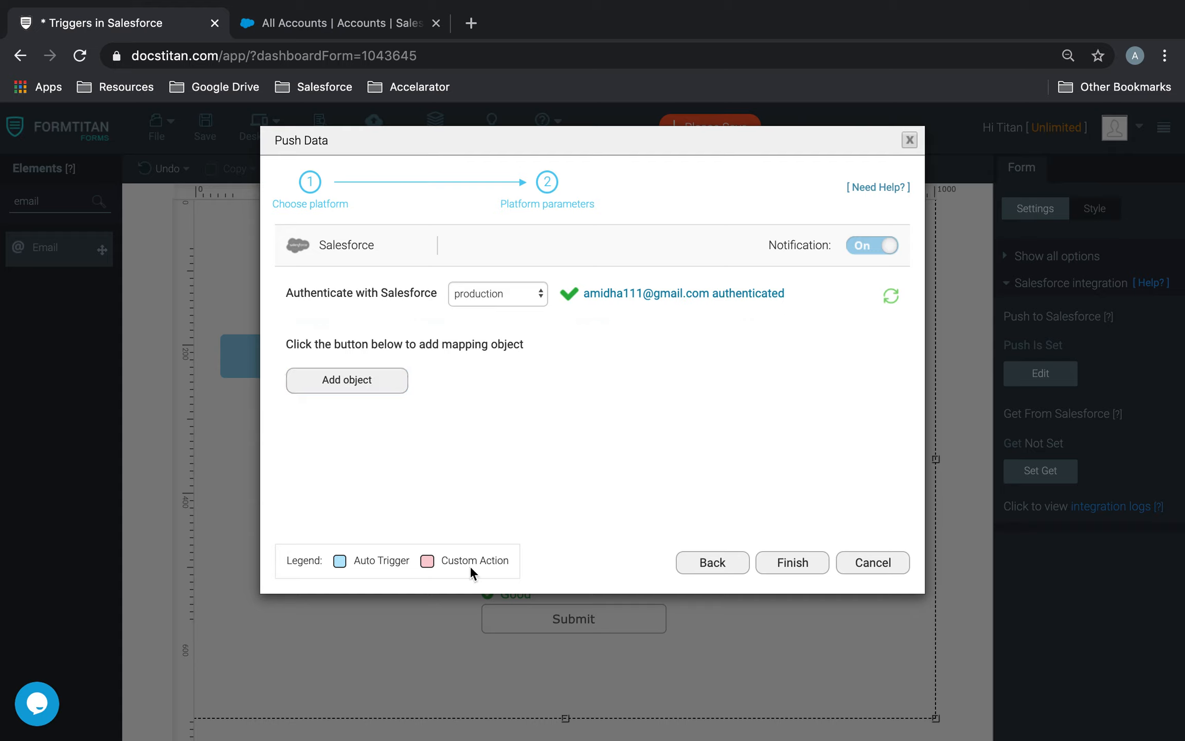
Add a mapping object to the push and choose Contact as its Salesforce object
click(374, 387)
click(417, 240)
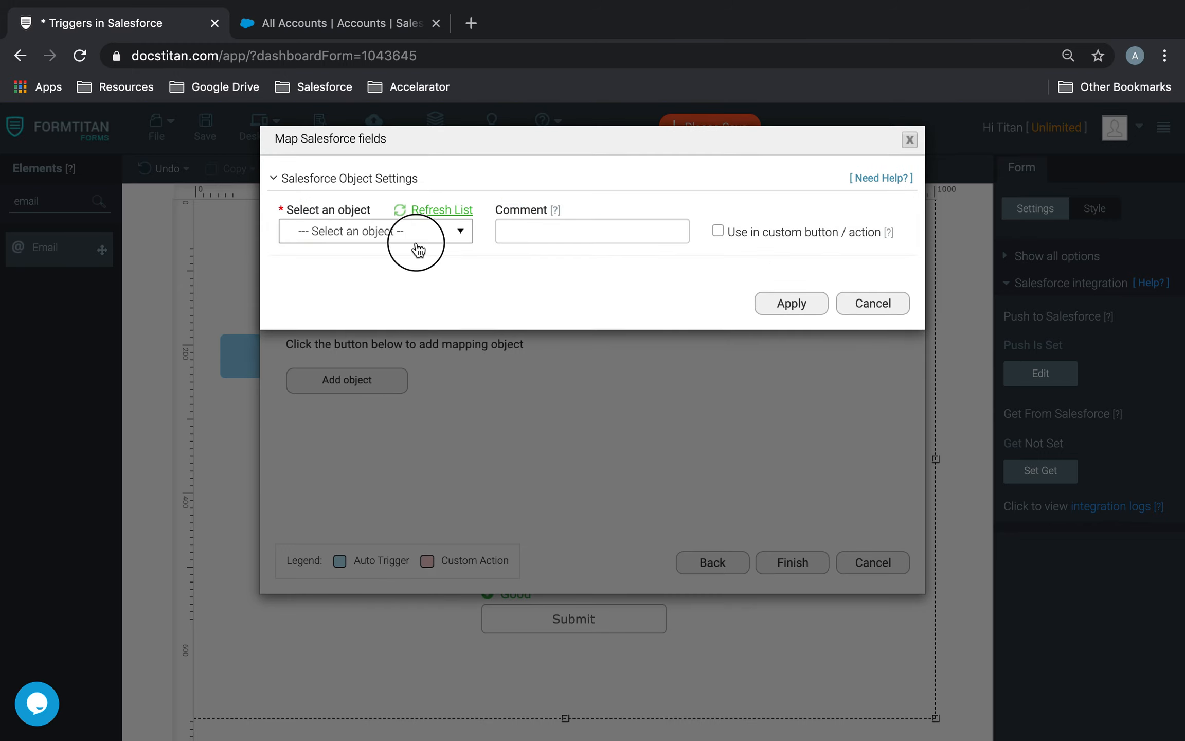
text(contact)
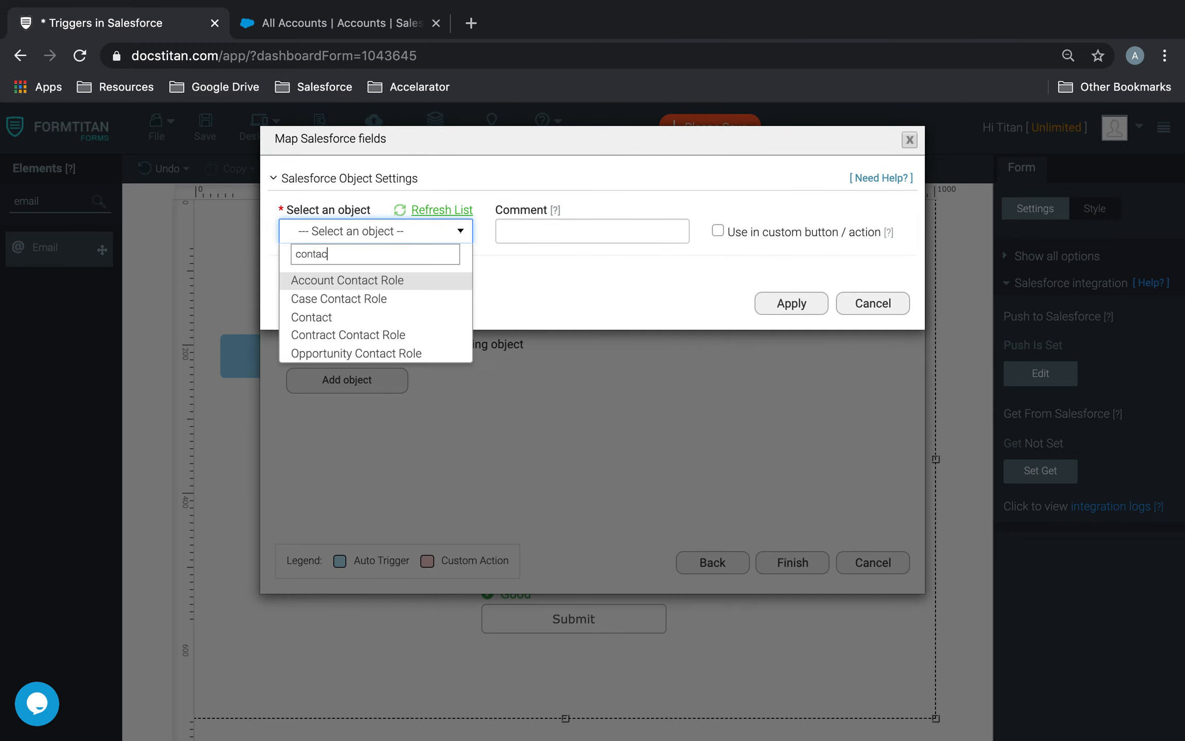
click(314, 318)
Change the mapping object to Account, give it the comment "Auto Trigger Account", and show its action settings
click(370, 235)
text(acc)
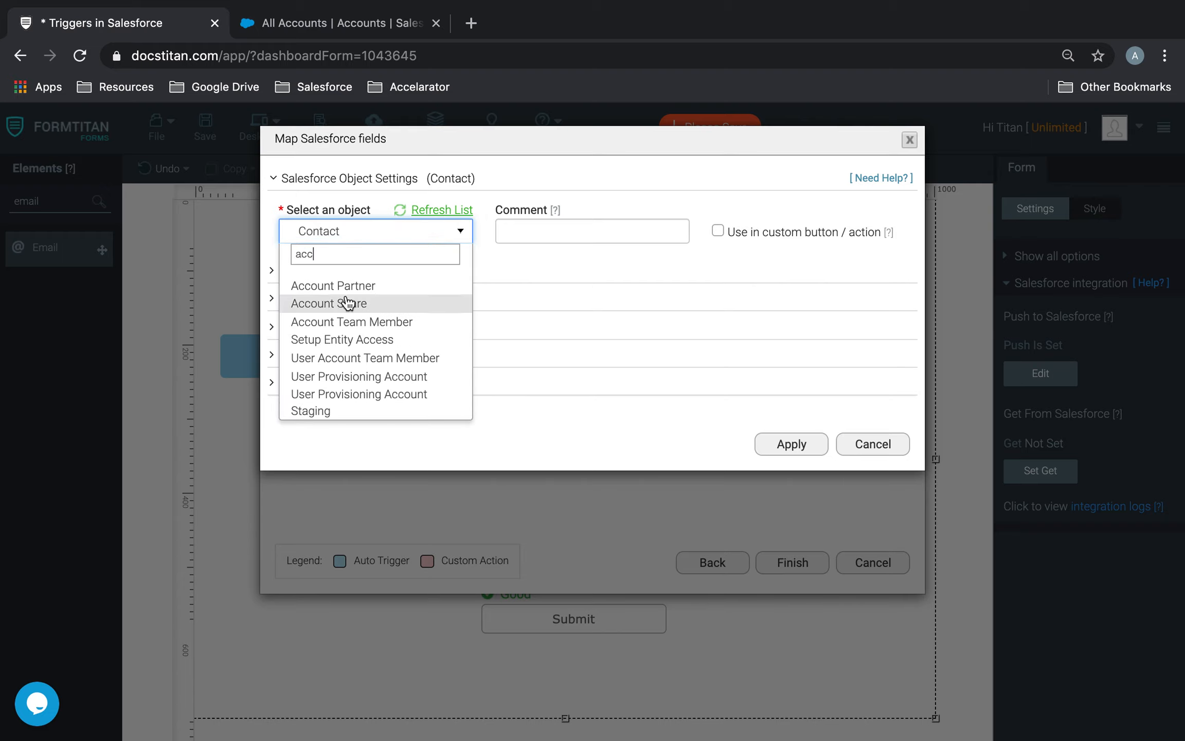
text(ount)
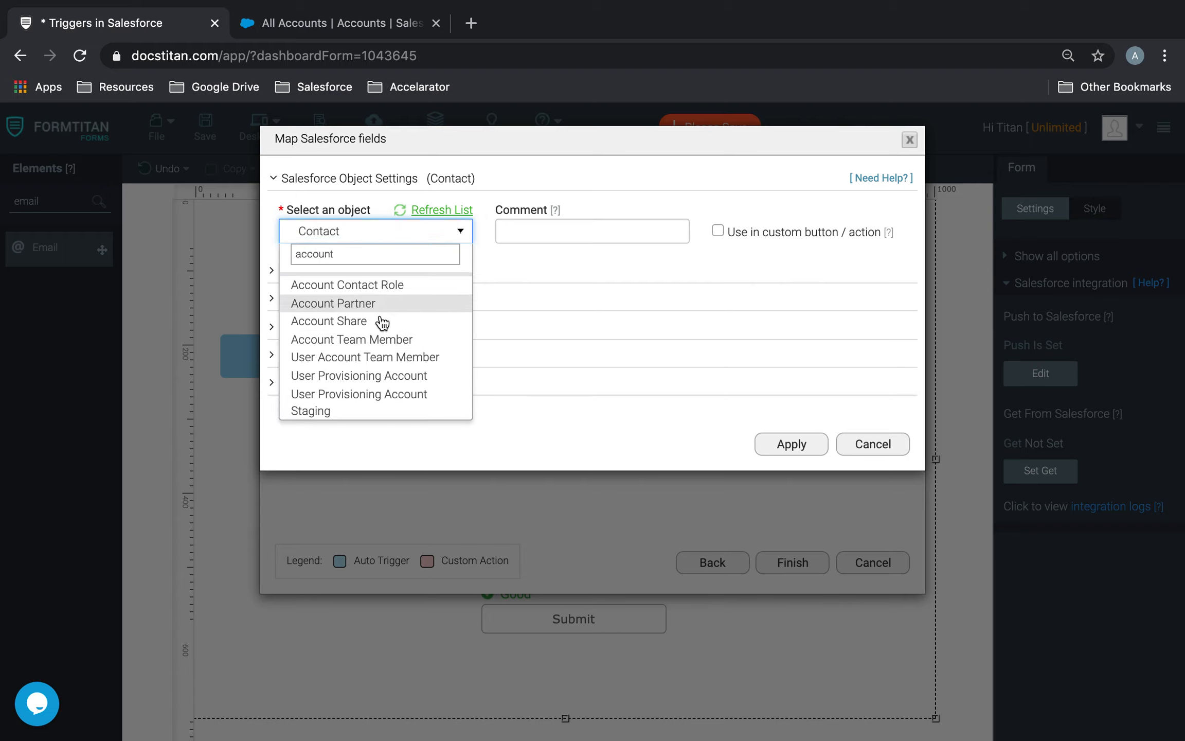
click(378, 283)
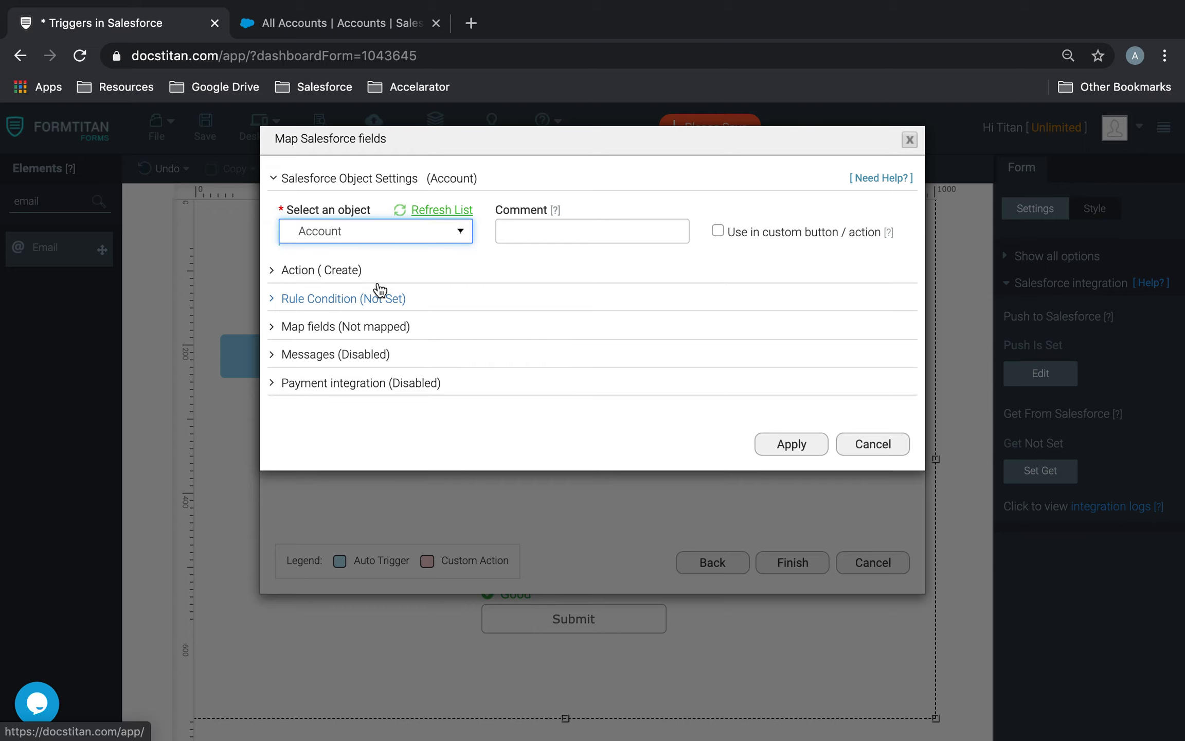
click(555, 234)
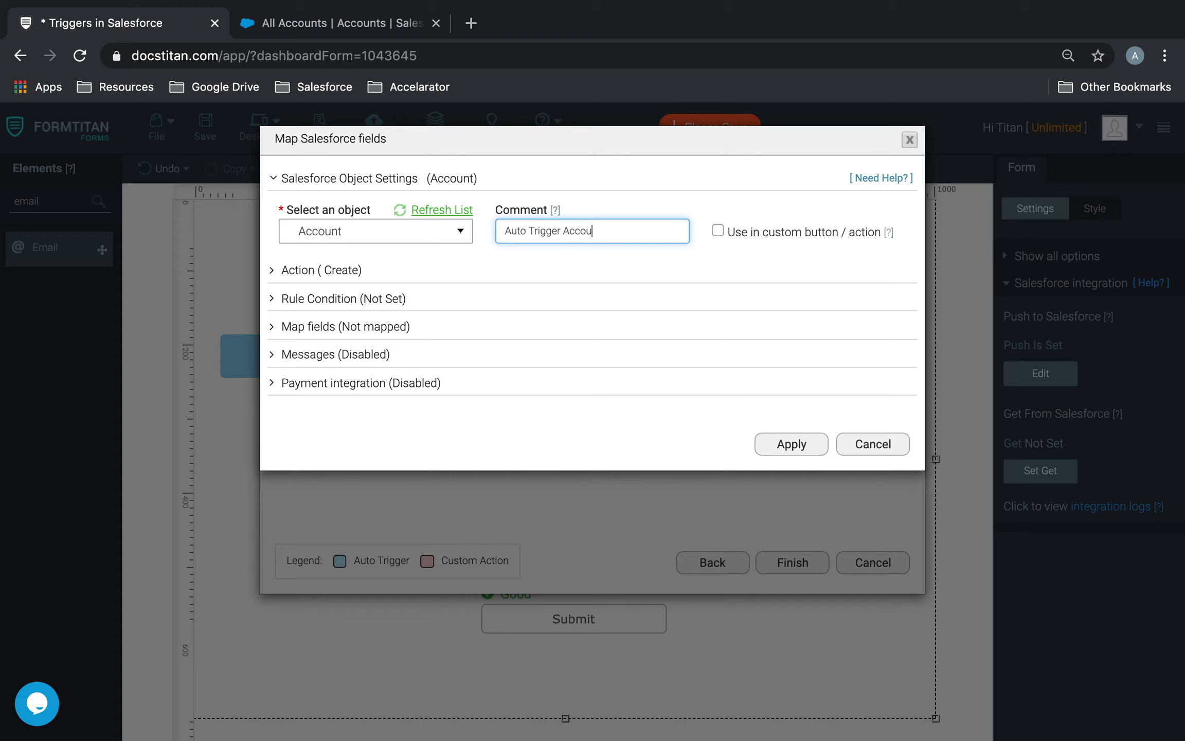
click(373, 269)
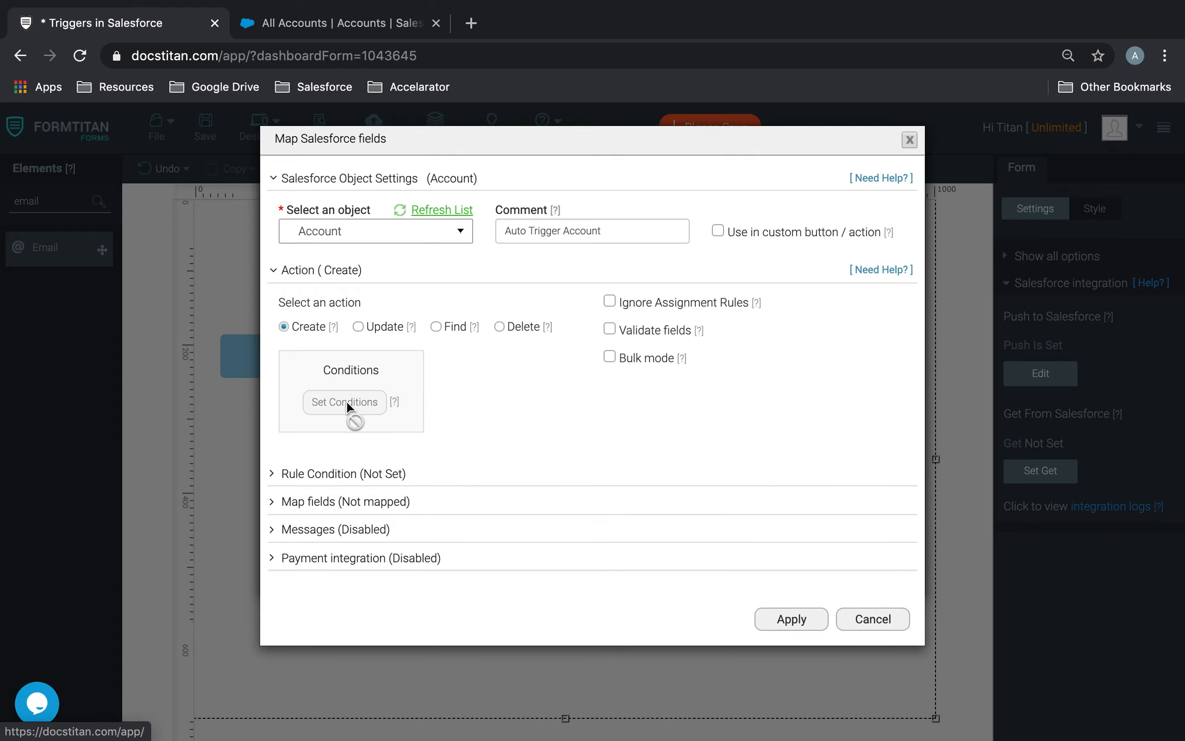
Open the Account object's field mapping and map its name field to the corresponding form field
click(344, 500)
click(347, 575)
click(415, 286)
text(name)
click(412, 357)
Map the Account's Prospect Rating field to the form's Prospect Rating field and apply the Account object settings
click(288, 224)
text(rat)
click(444, 291)
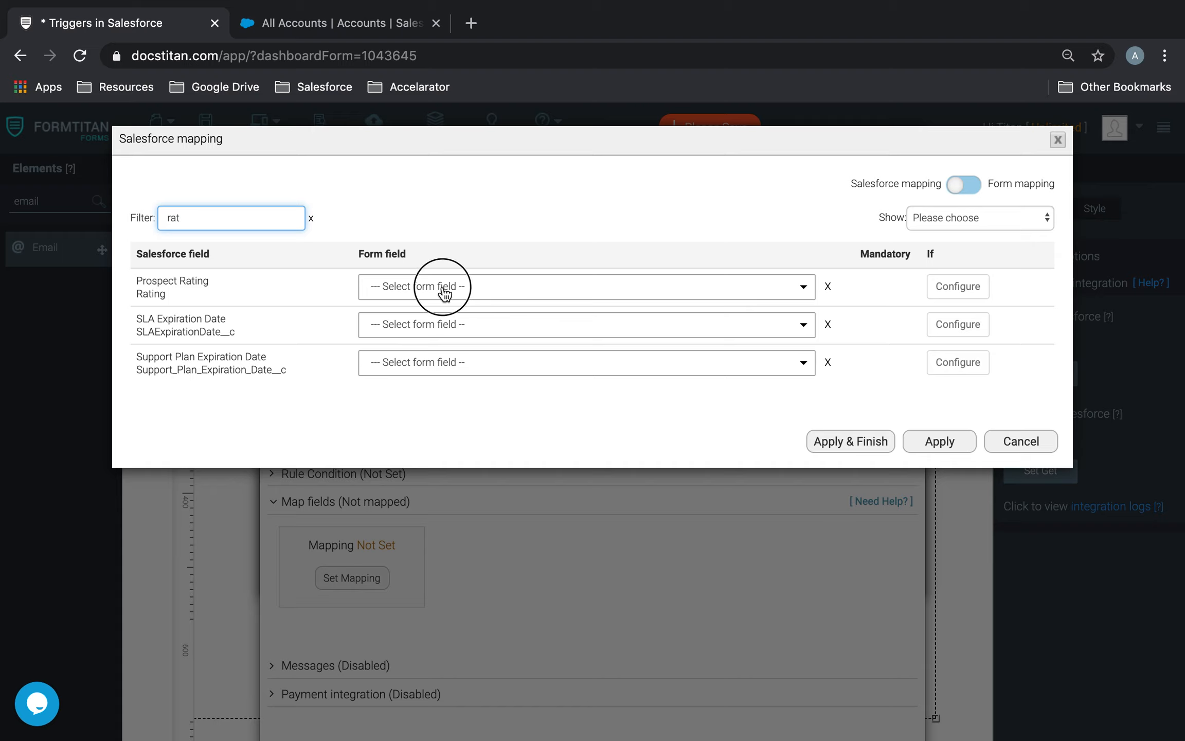
text(pros)
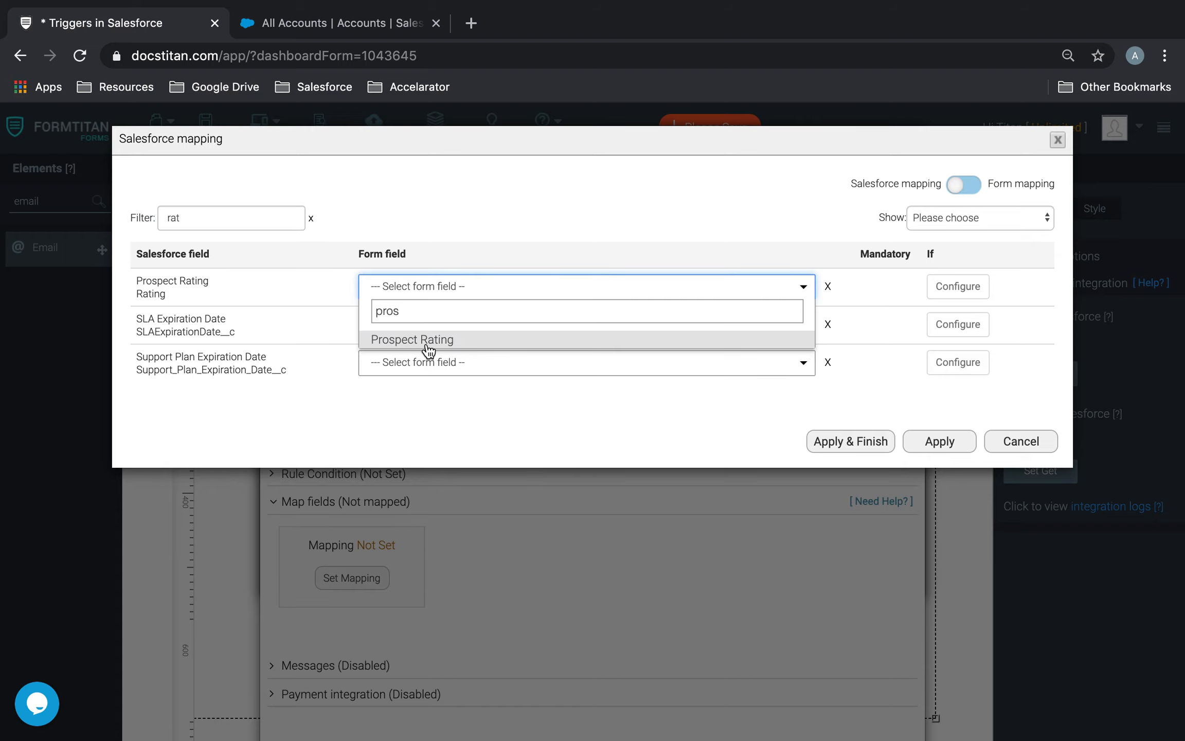
click(428, 350)
click(911, 450)
scroll(747, 586, down, 2)
click(792, 691)
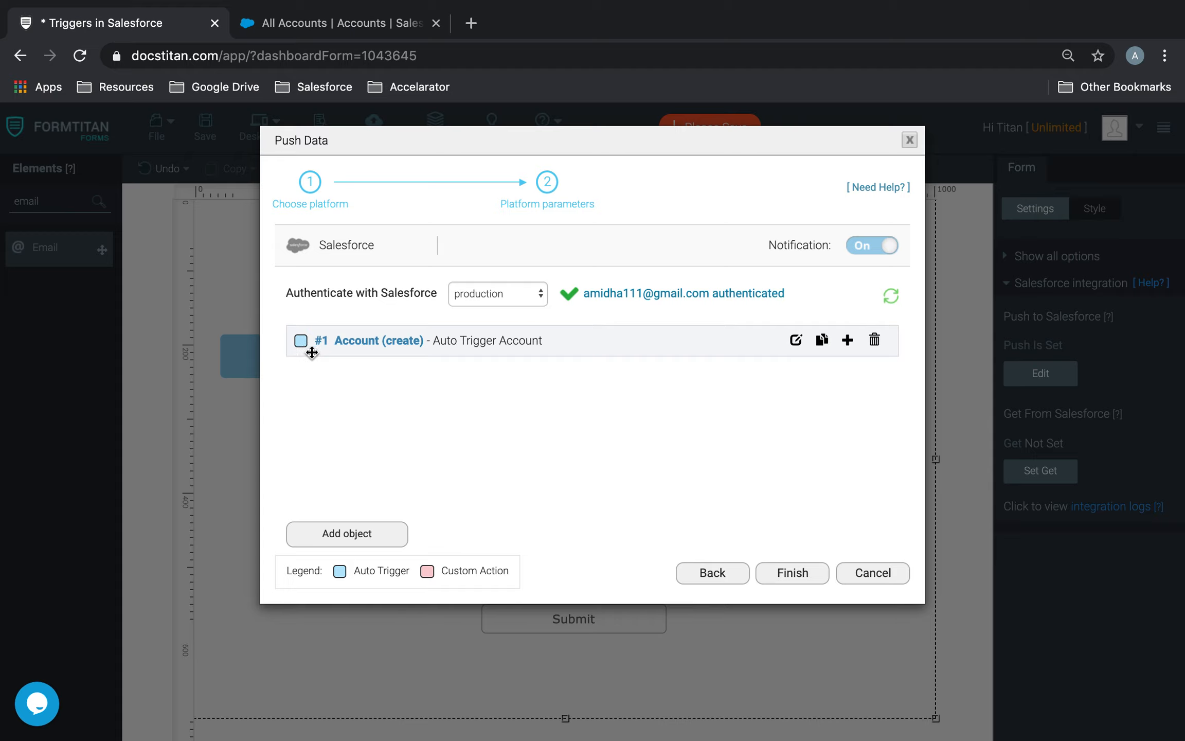
Add a child object under Account, choose Contact as its Salesforce object, and give it the comment "Auto Trigger Contact"
click(847, 341)
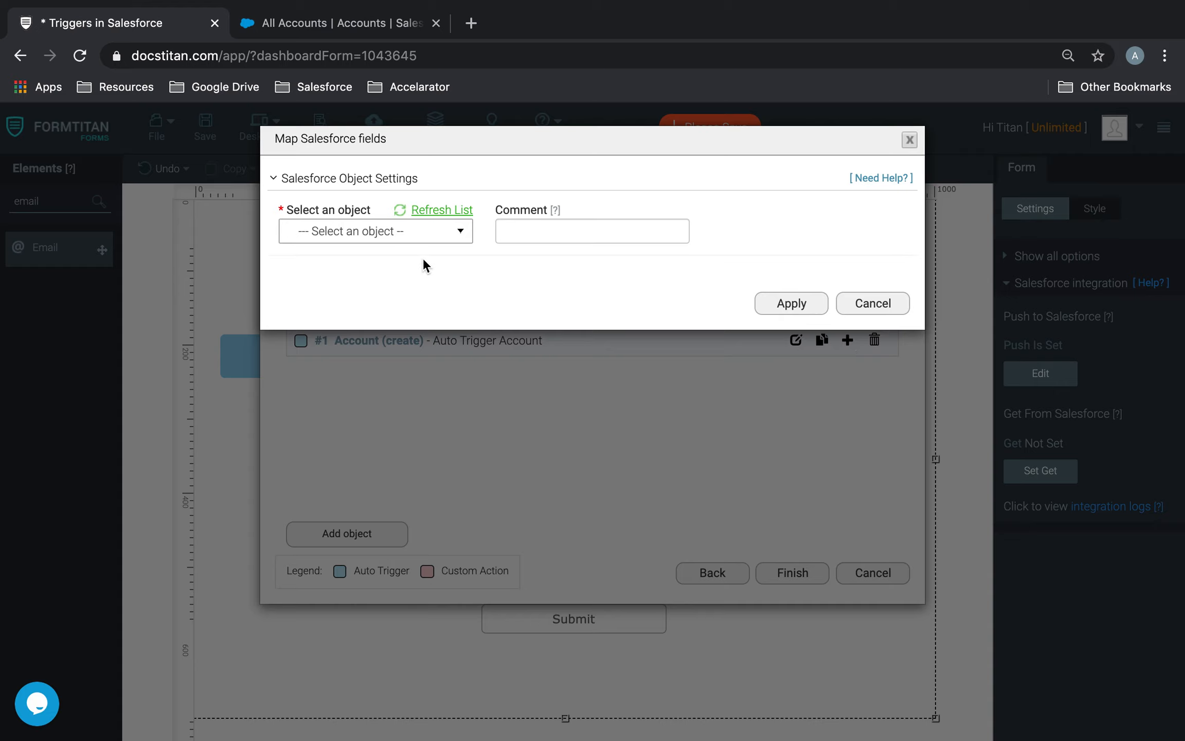
click(411, 238)
text(contac)
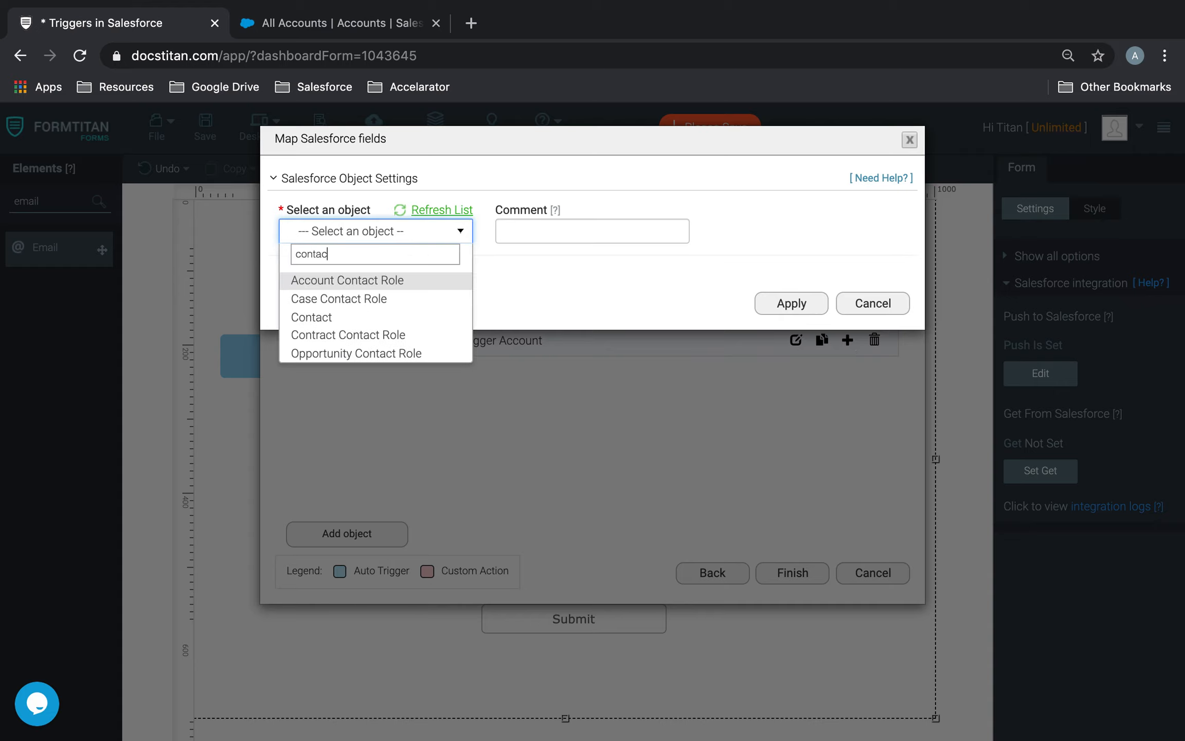
click(379, 319)
click(540, 230)
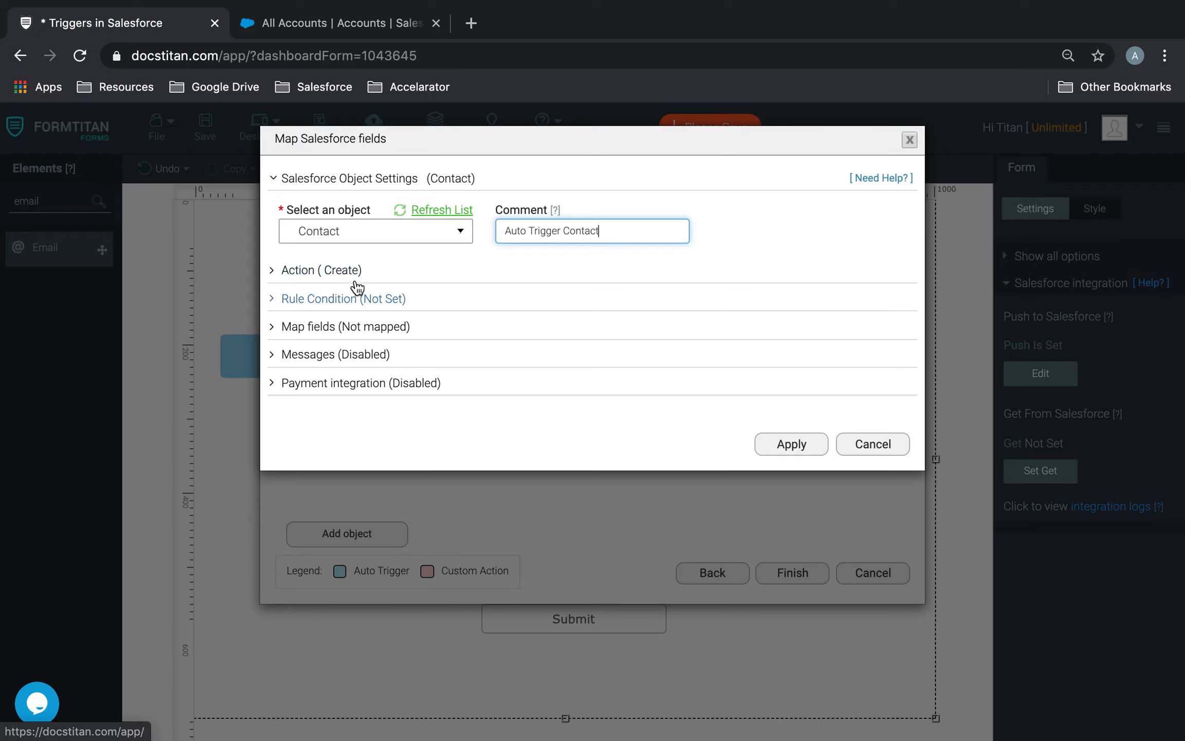
Map the Contact's Last Name and First Name fields to Full Name.Last Name and Full Name.First Name
click(378, 330)
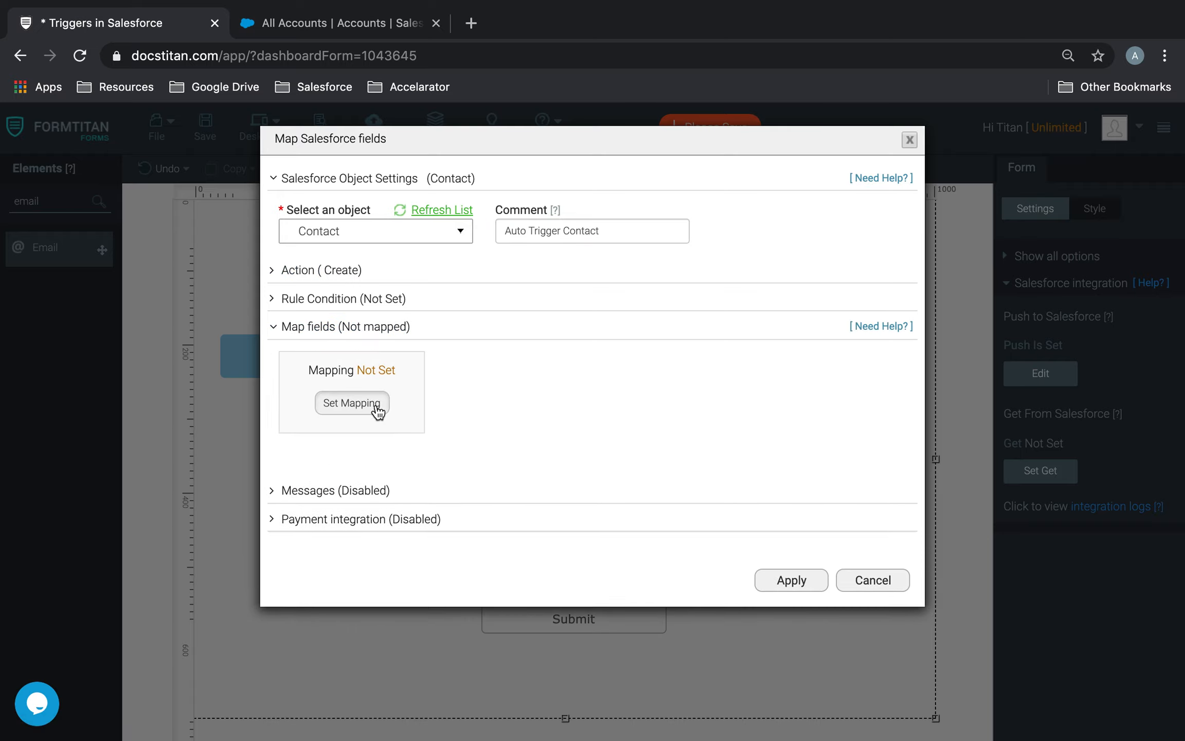
click(352, 403)
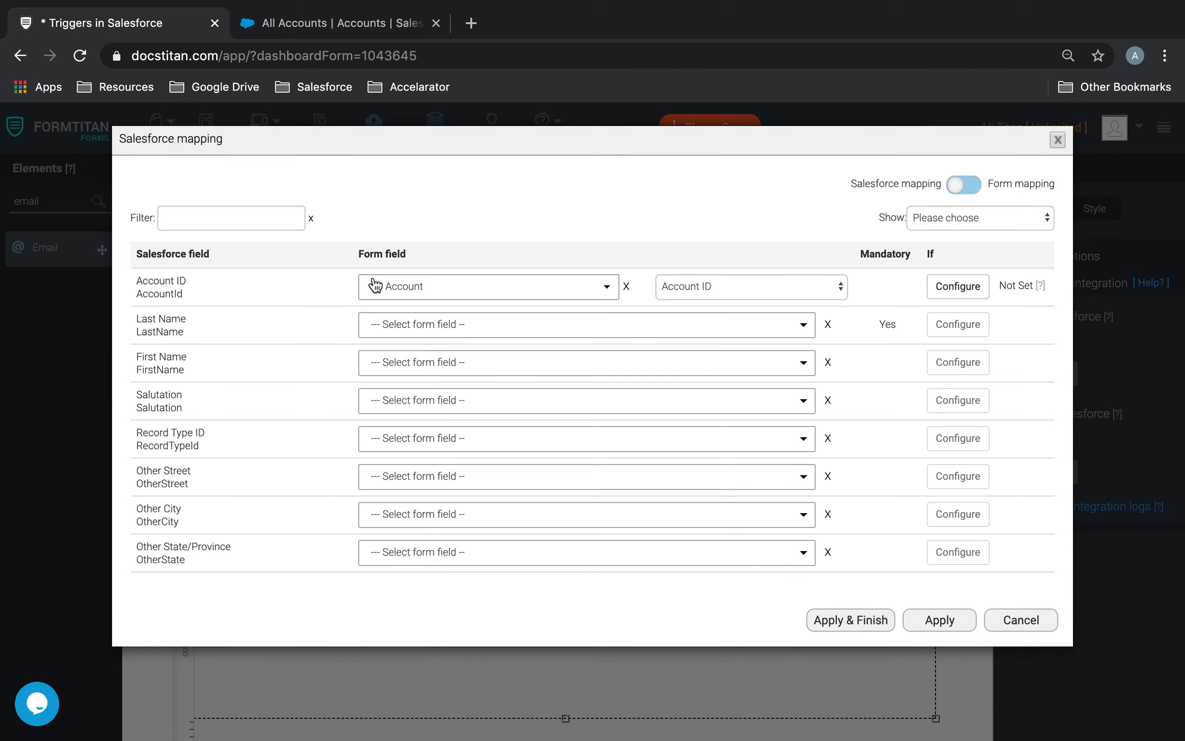
click(557, 342)
scroll(586, 412, down, 2)
text(last)
click(506, 385)
click(472, 362)
text(first)
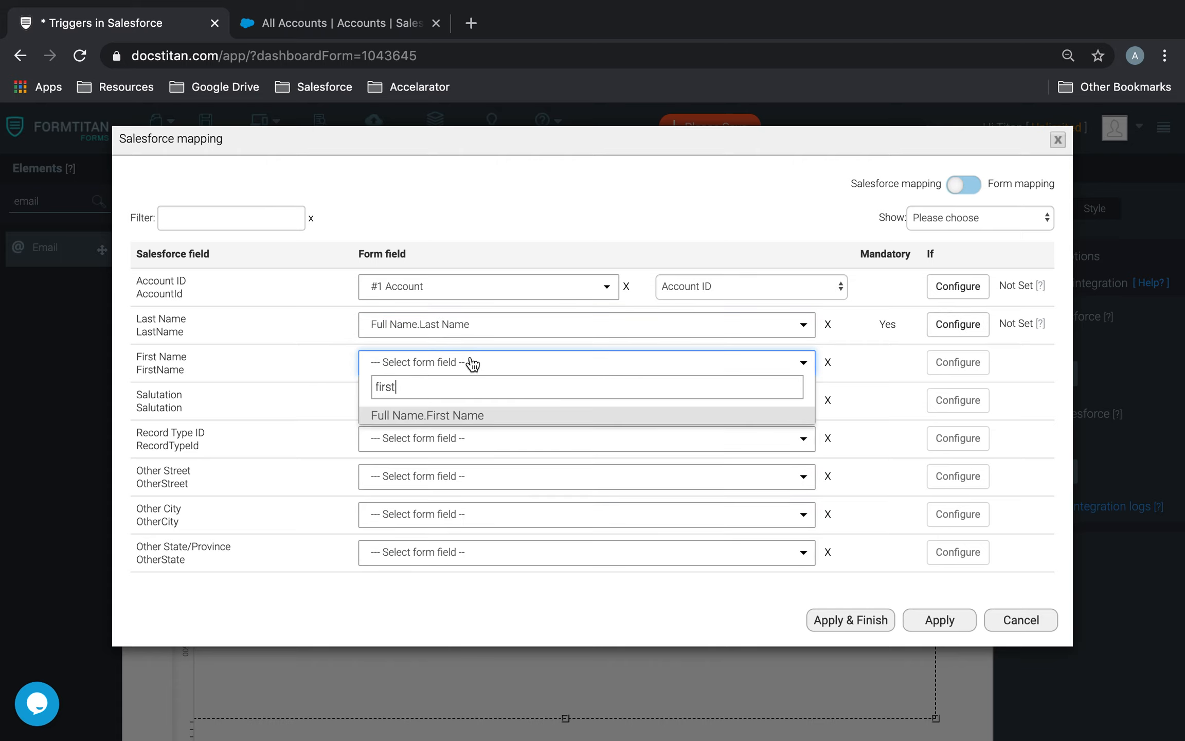
click(442, 416)
Map the Contact's Email field to the form's Email field, then finish the push setup and save the form
click(232, 216)
text(email)
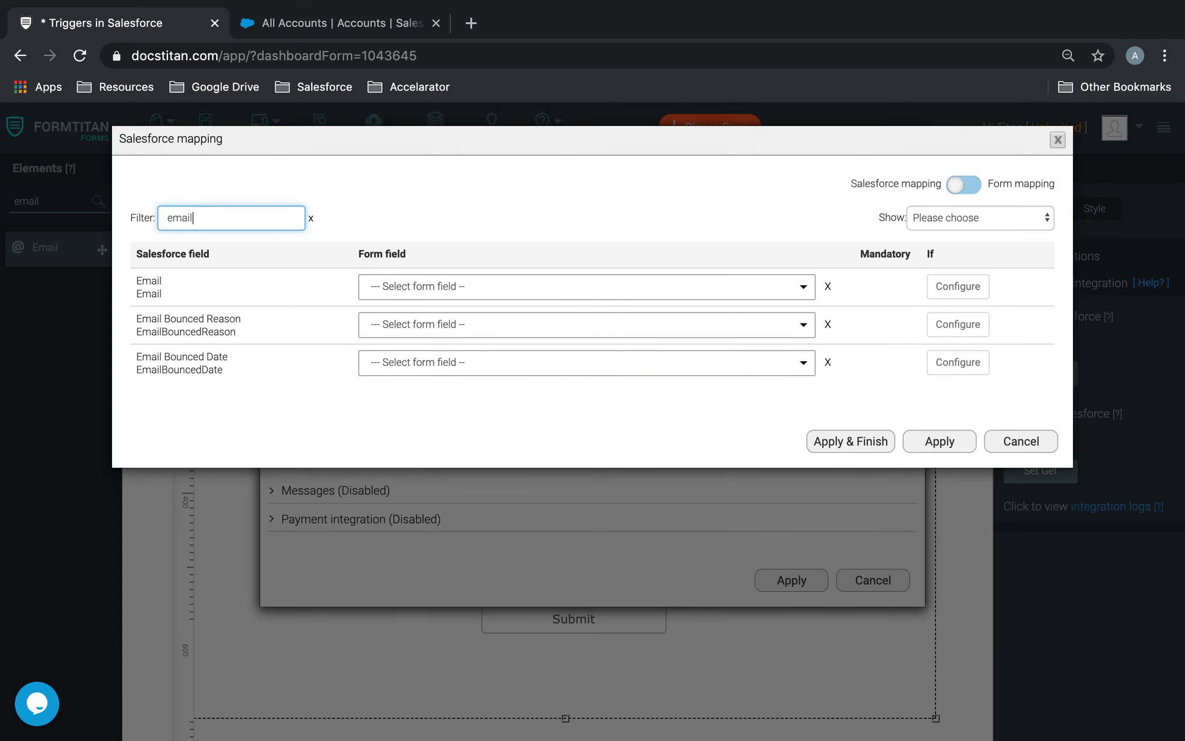
click(476, 293)
text(email)
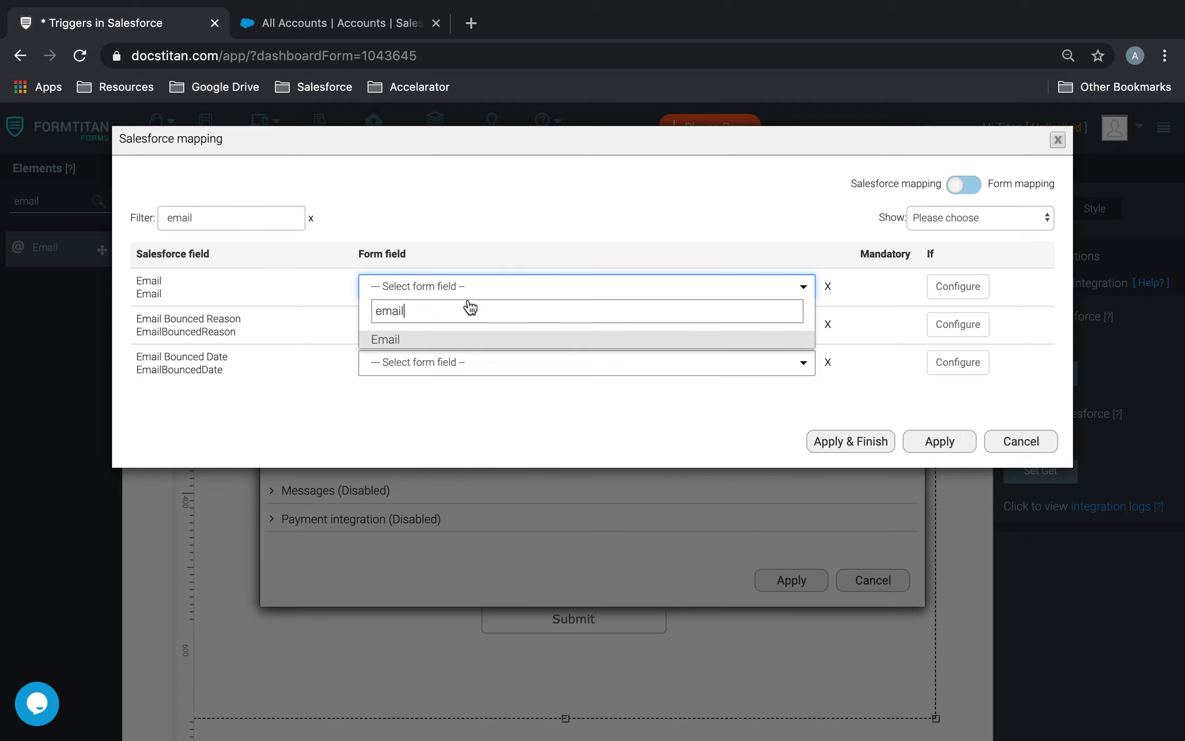
click(439, 340)
click(849, 441)
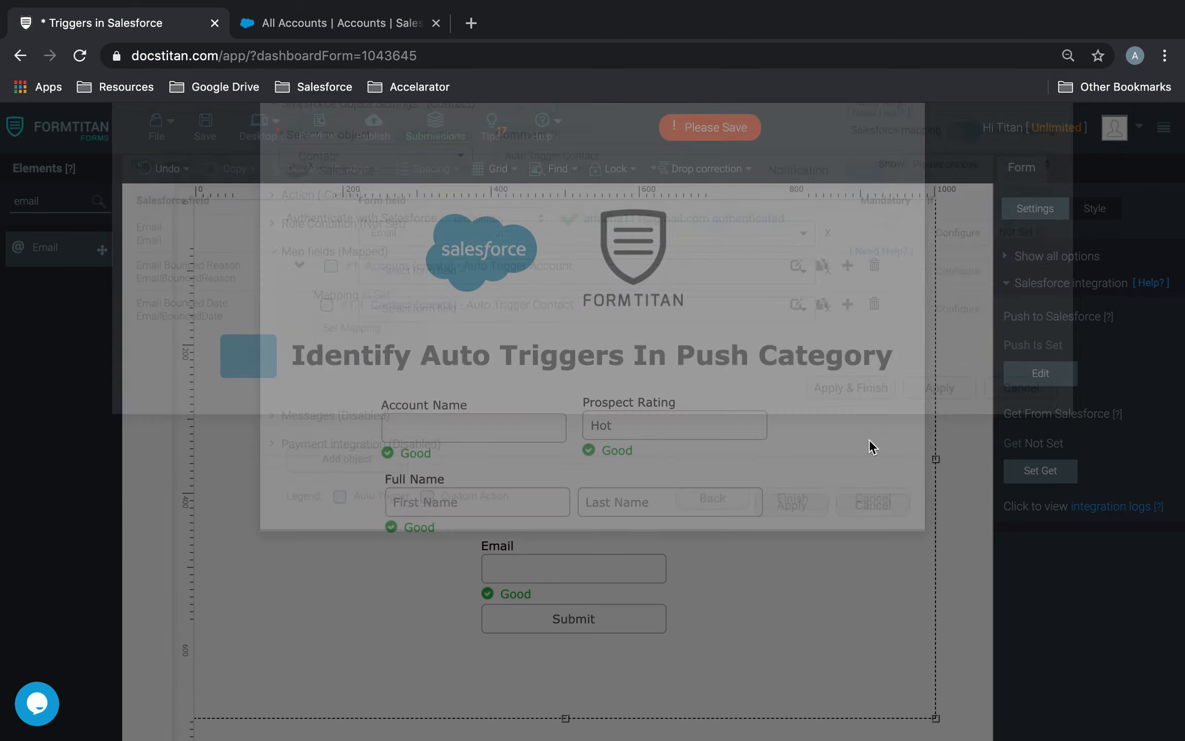
click(205, 123)
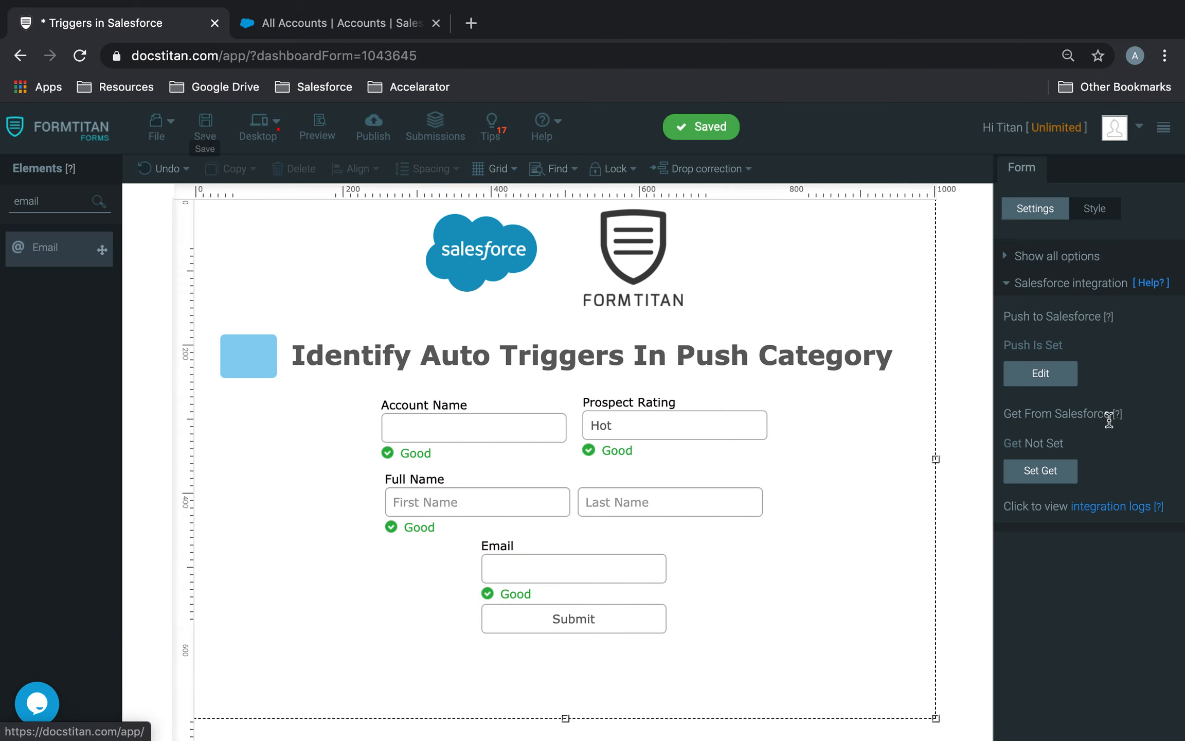
Reopen the push settings and add a second top-level Account object enabled for use in a custom button / action
click(1058, 380)
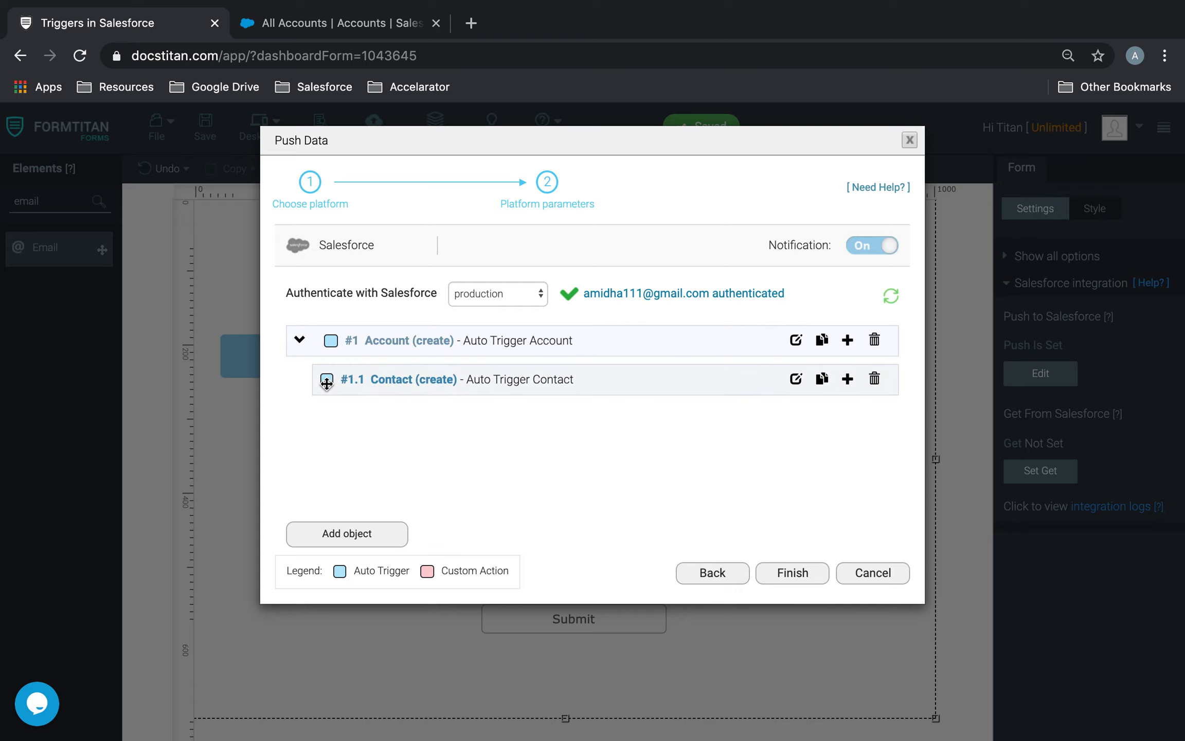
click(384, 533)
click(428, 232)
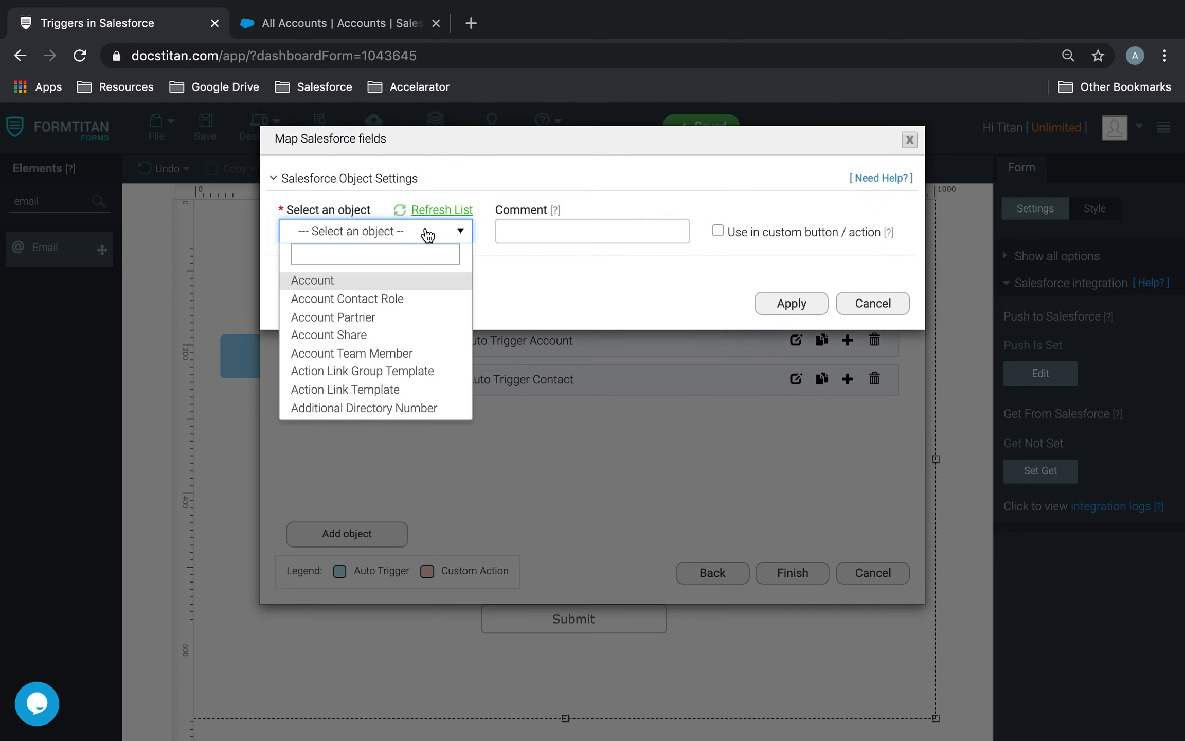
click(355, 280)
click(718, 230)
click(777, 444)
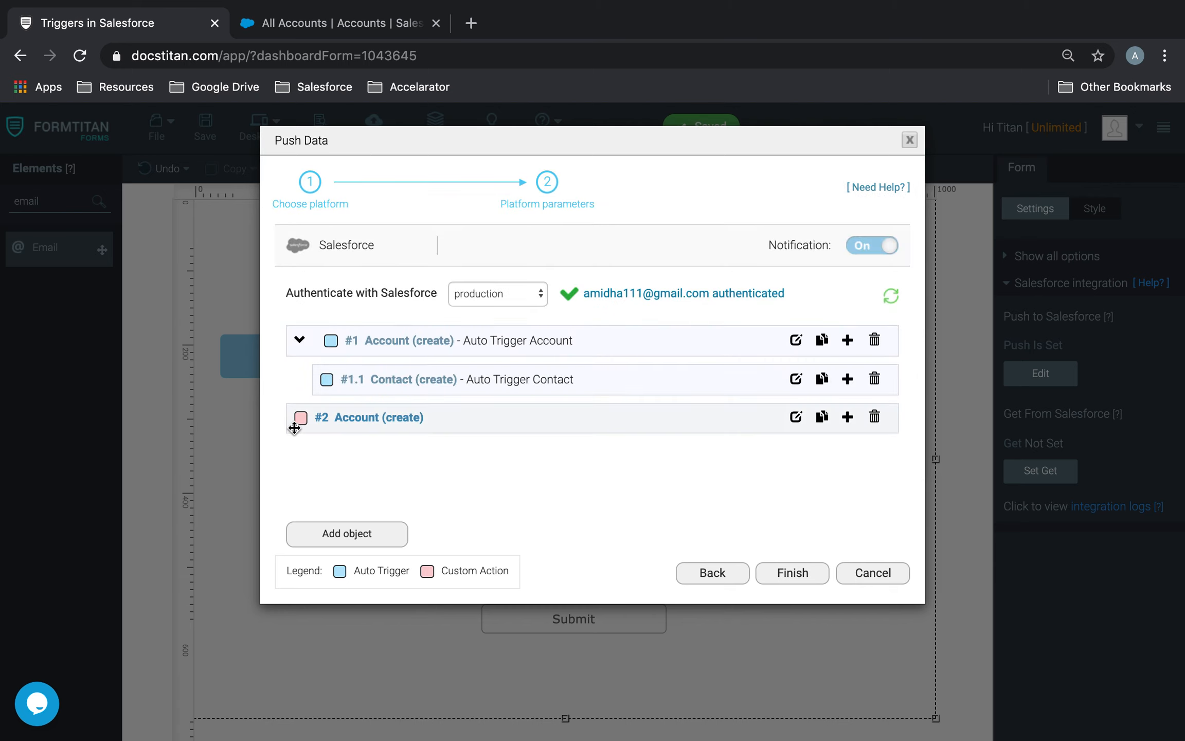
Delete the custom-action Account object from the push settings and save the form
click(879, 418)
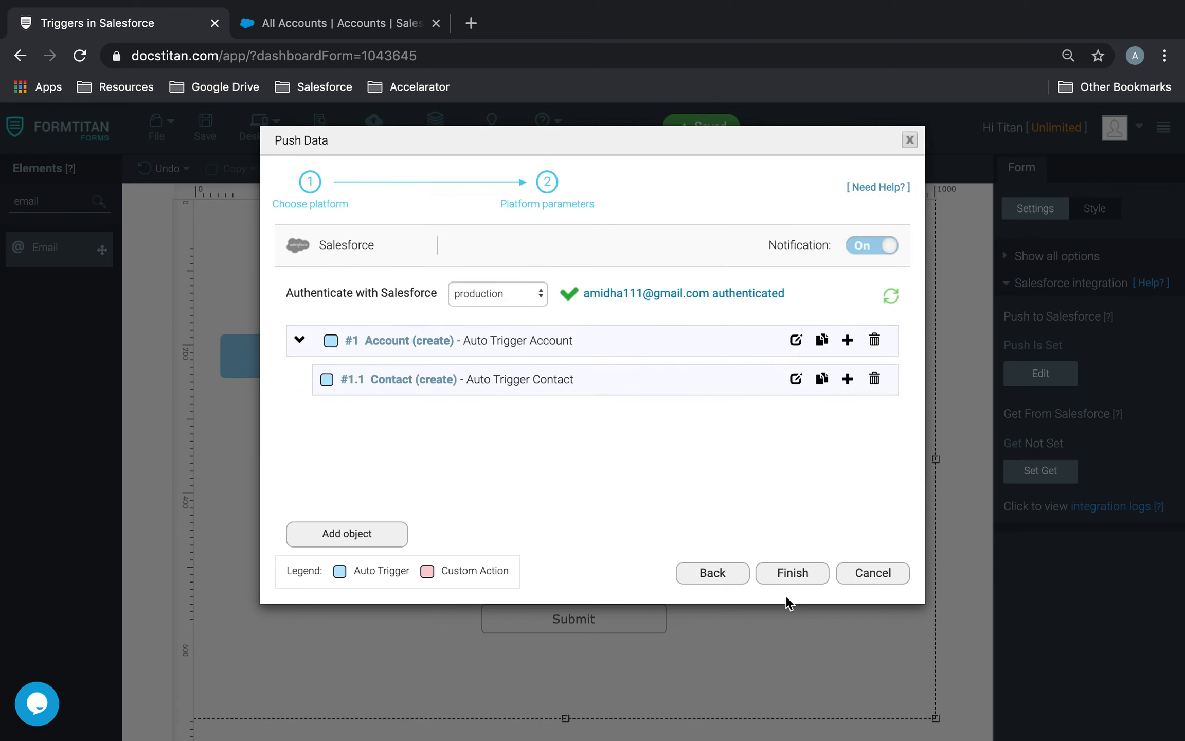
click(787, 574)
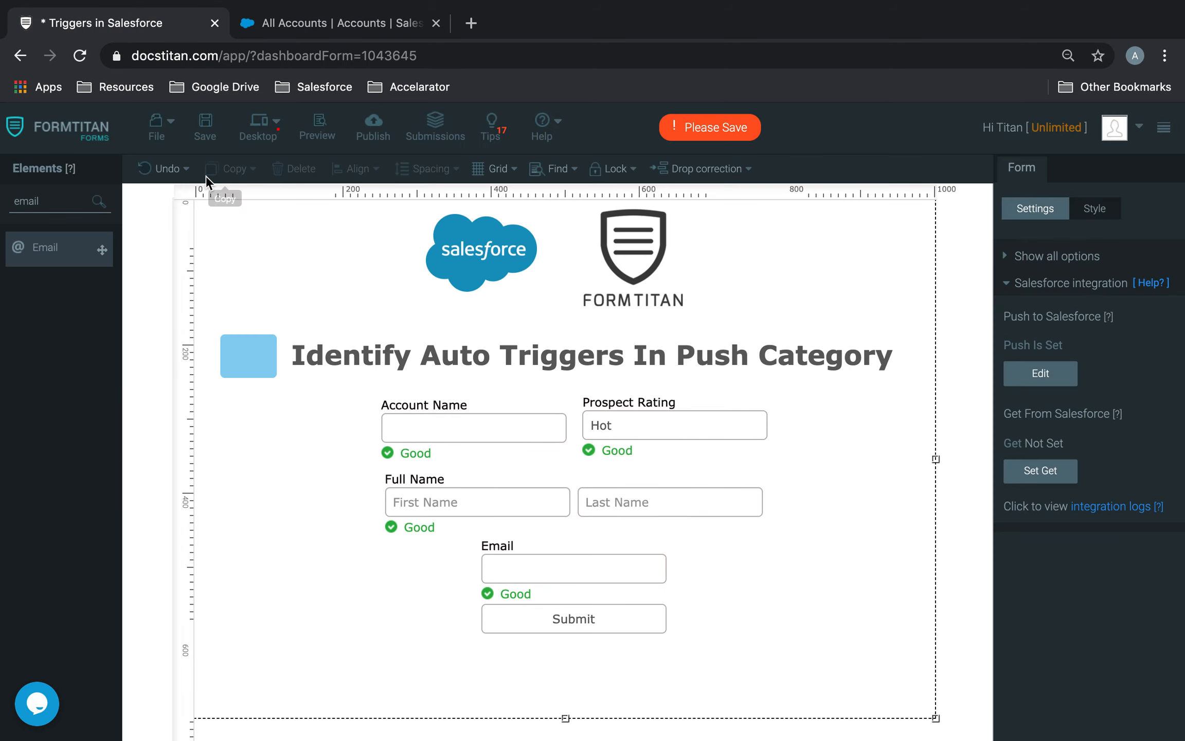
click(205, 127)
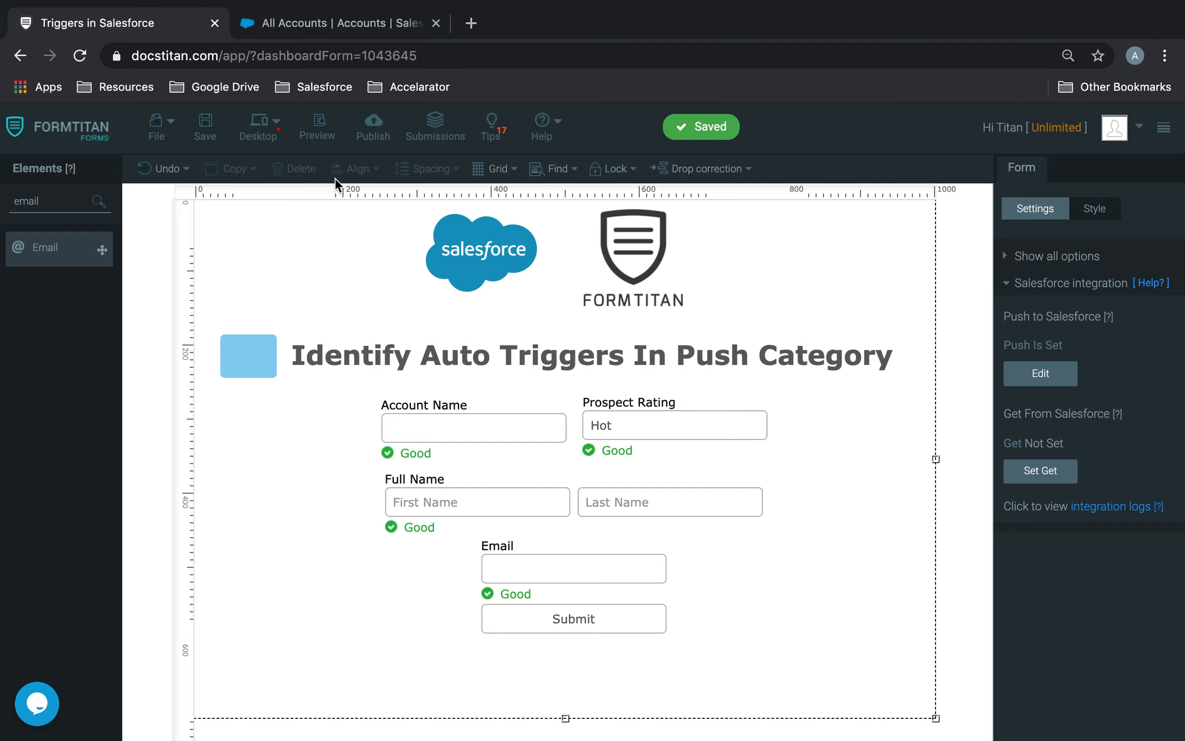
Preview the form and enter "Auto Trigger Demo" as the account name
click(317, 126)
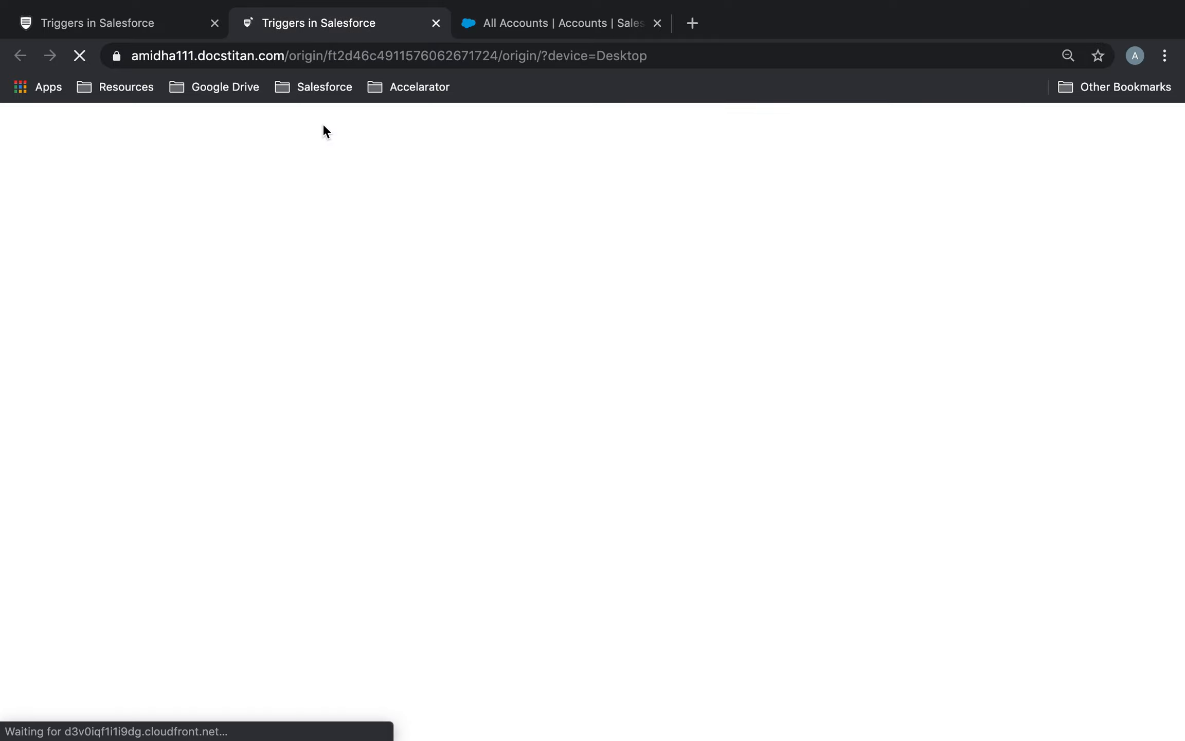
click(476, 328)
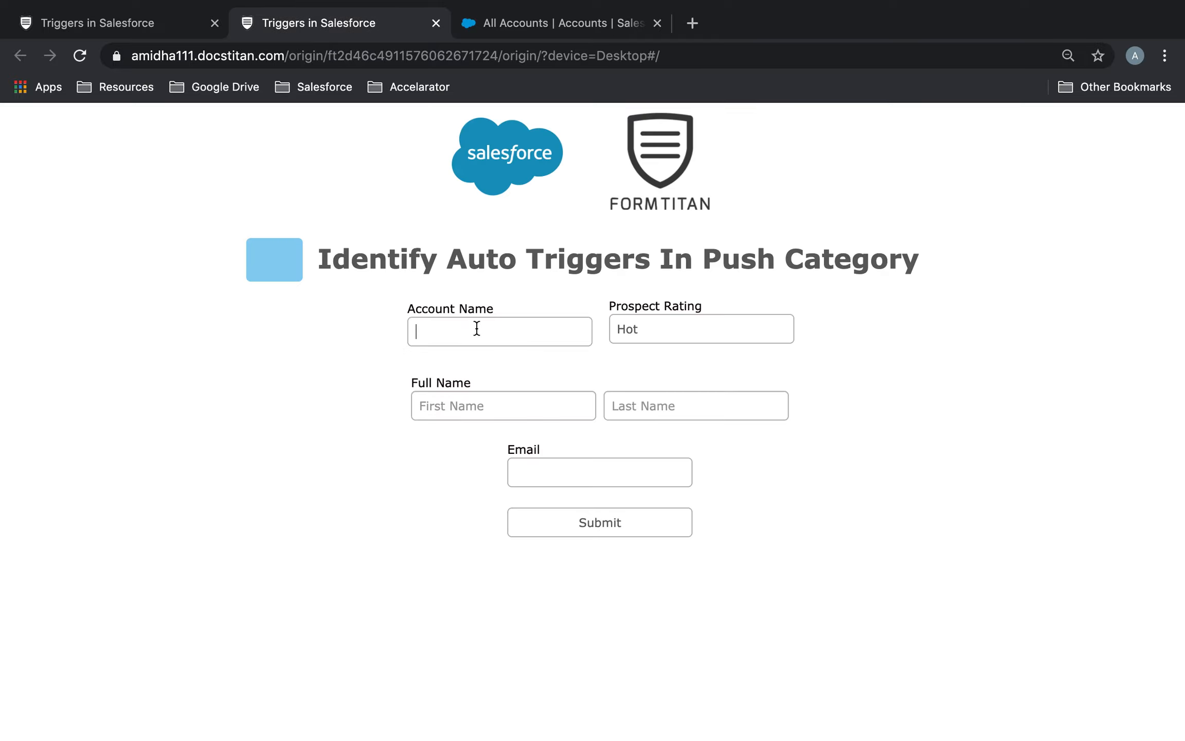
text(Auto Trigger Demio)
key(BackSpace)
key(BackSpace)
Fill in the first name under Full Name in the form preview
click(539, 419)
text(Autoi)
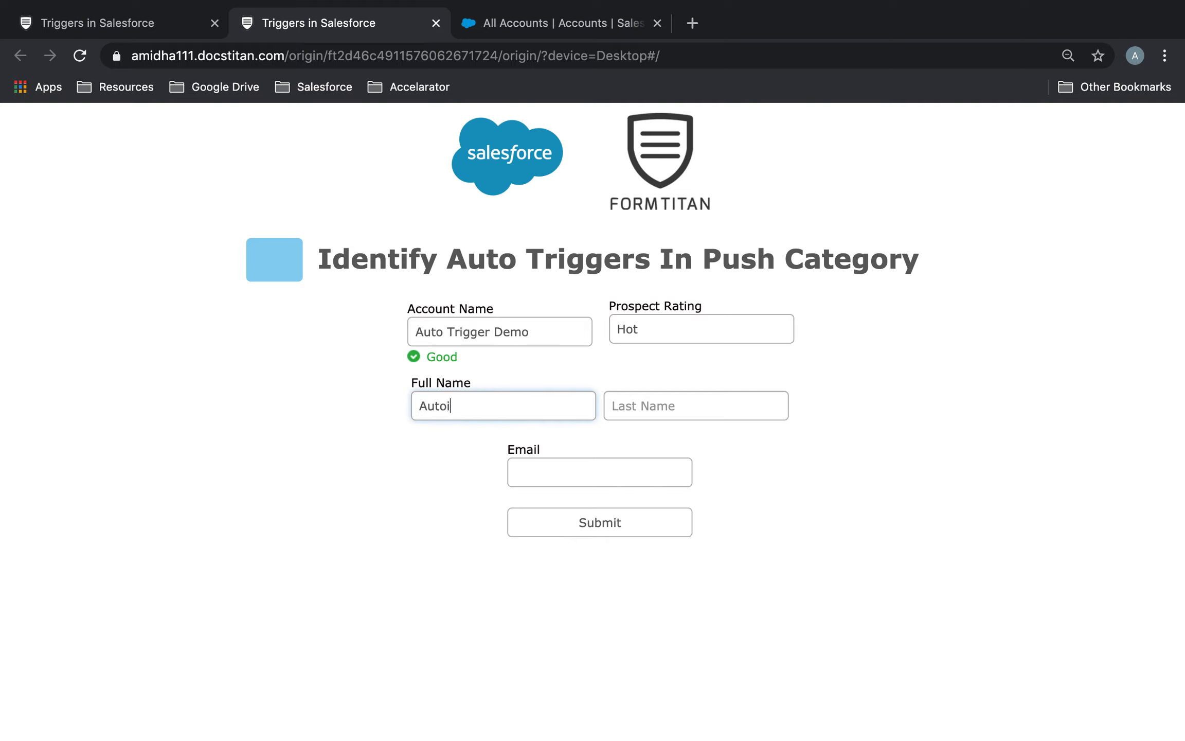